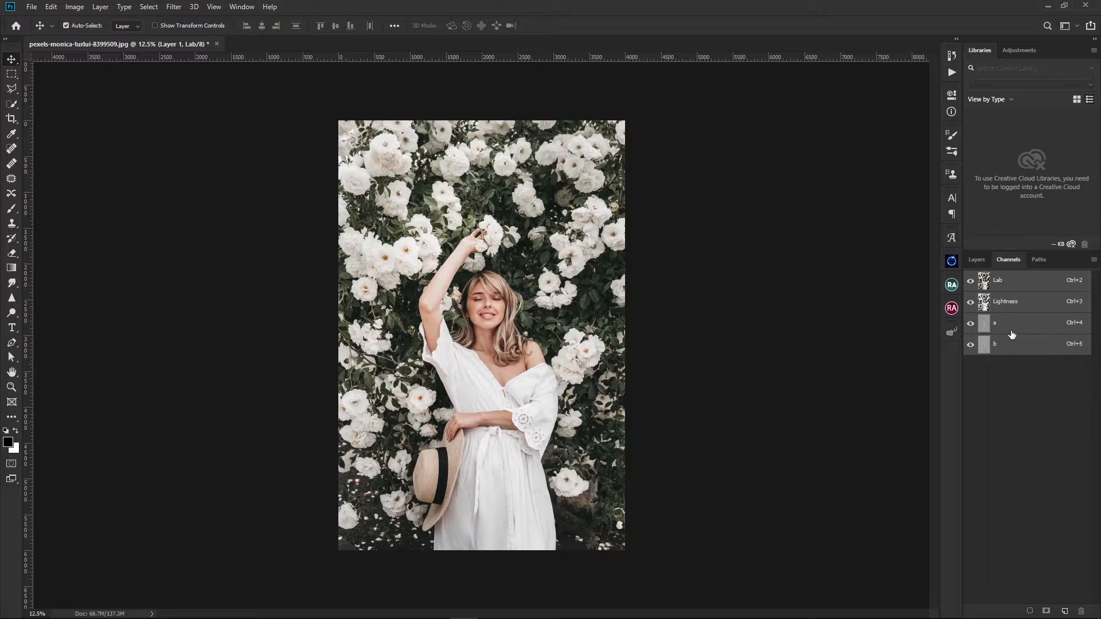
Step: Copy the entire contents of channel a and paste them into channel b of Layer 1
left_click(1010, 328)
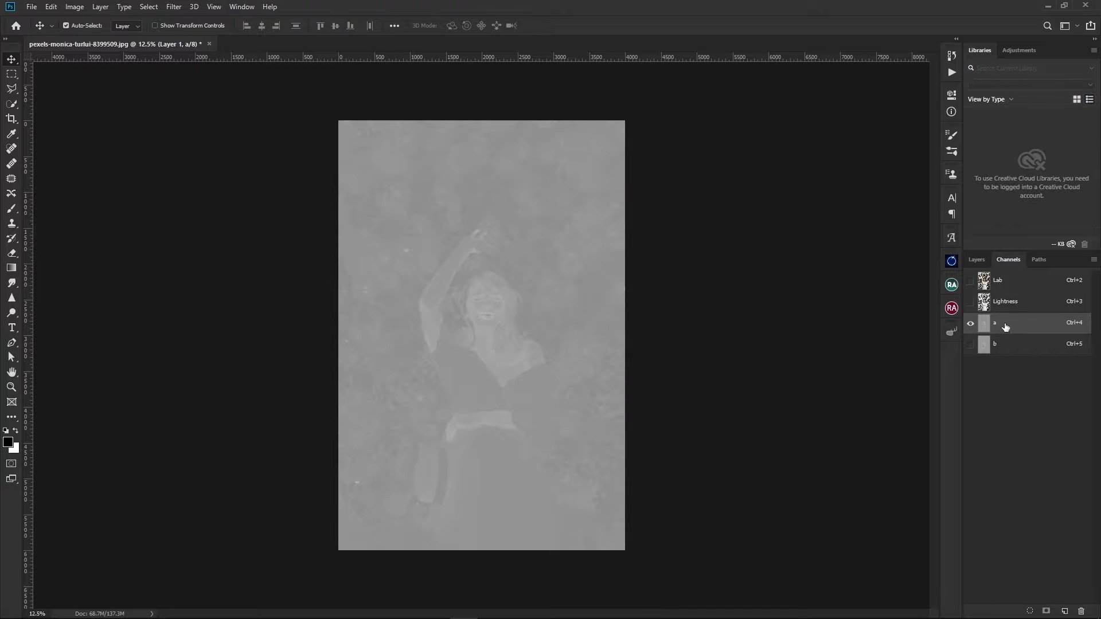
key("ctrl+a")
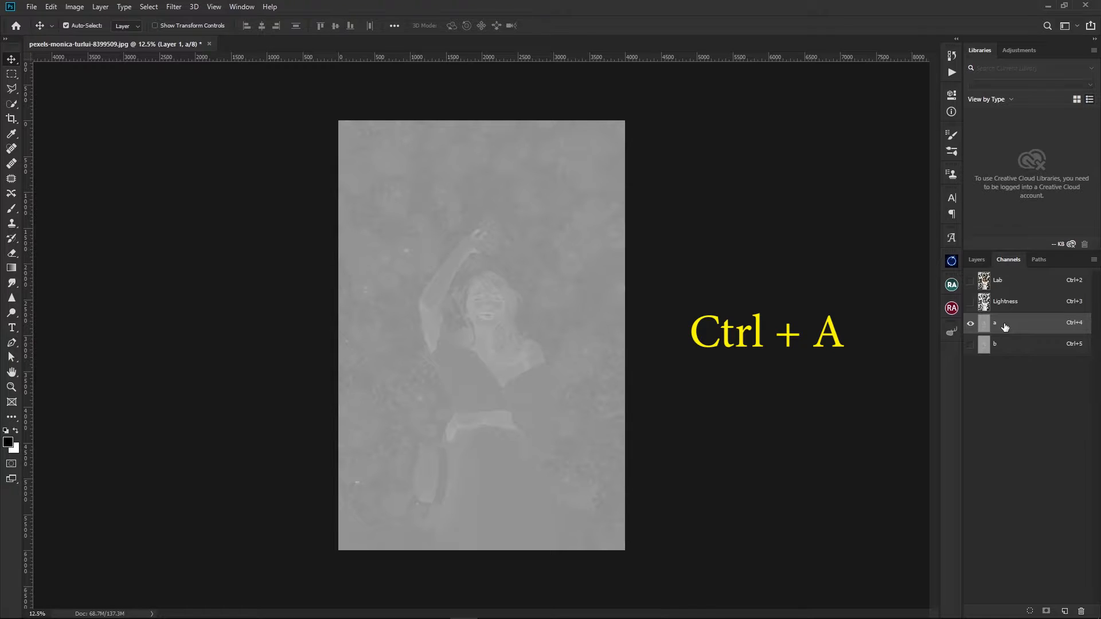
key("ctrl+a")
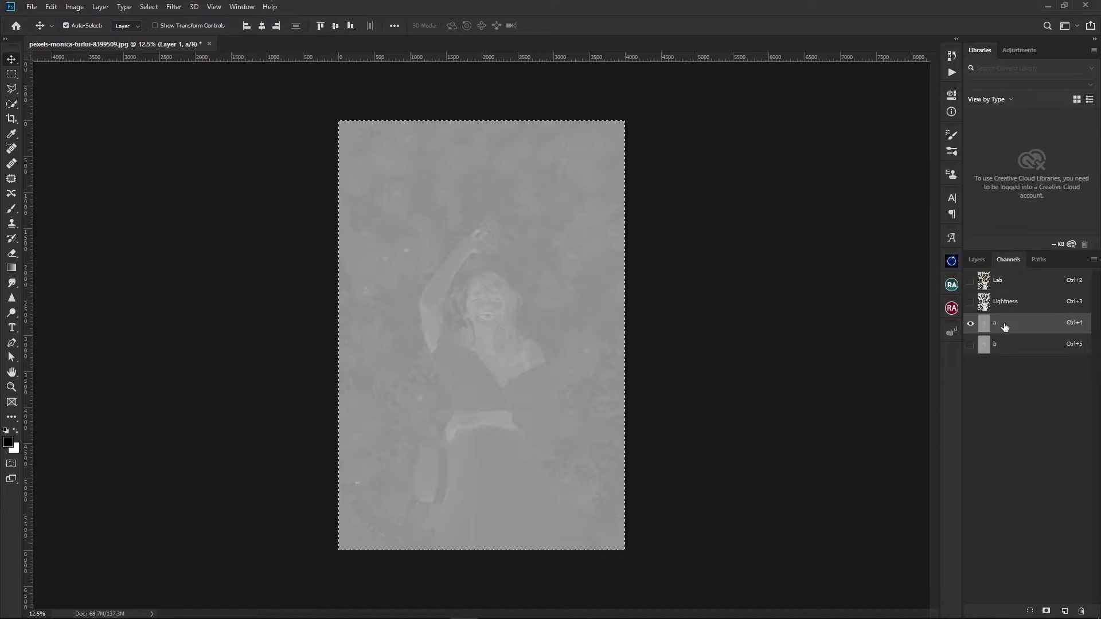
key("ctrl+c")
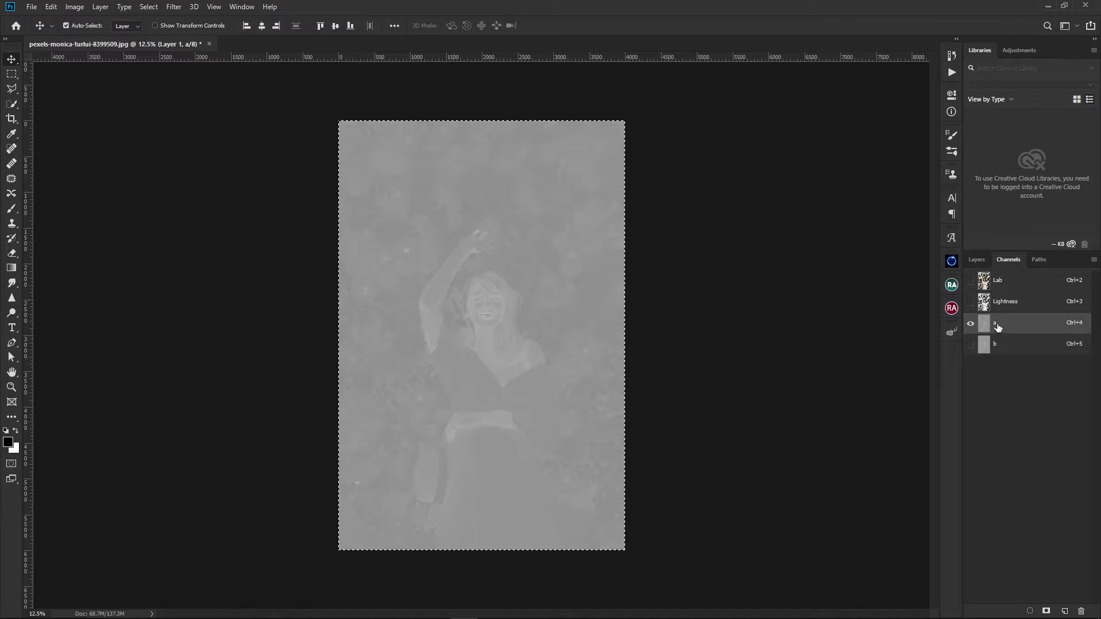
left_click(1011, 349)
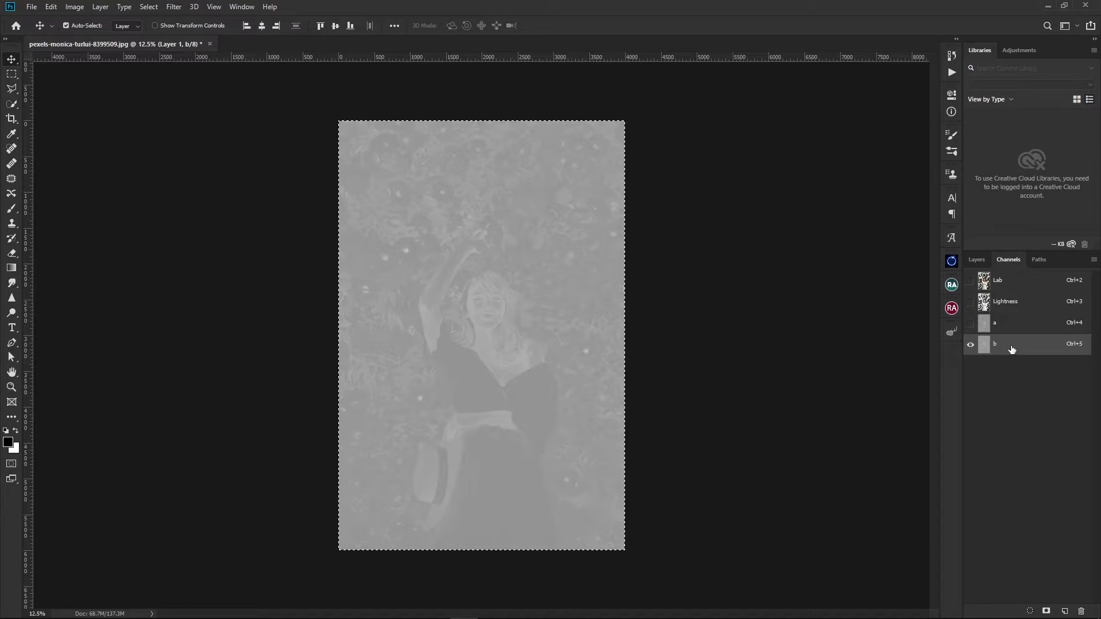
key("ctrl+v")
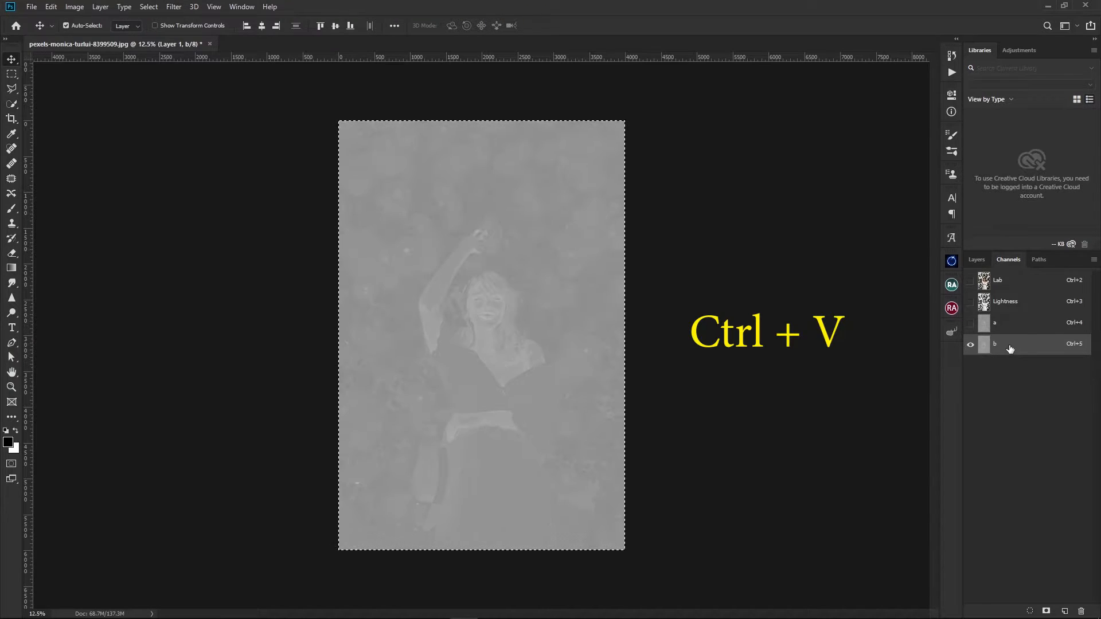
Step: Convert the image to RGB Color mode without flattening the layers and remove the selection
left_click(976, 259)
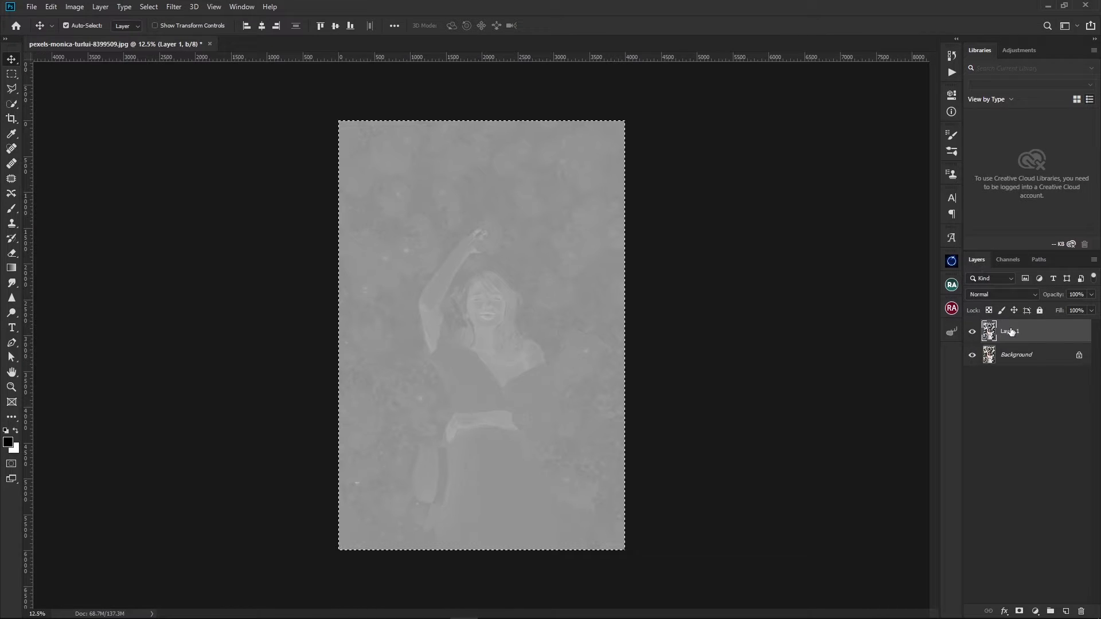
left_click(1007, 260)
left_click(980, 261)
left_click(74, 7)
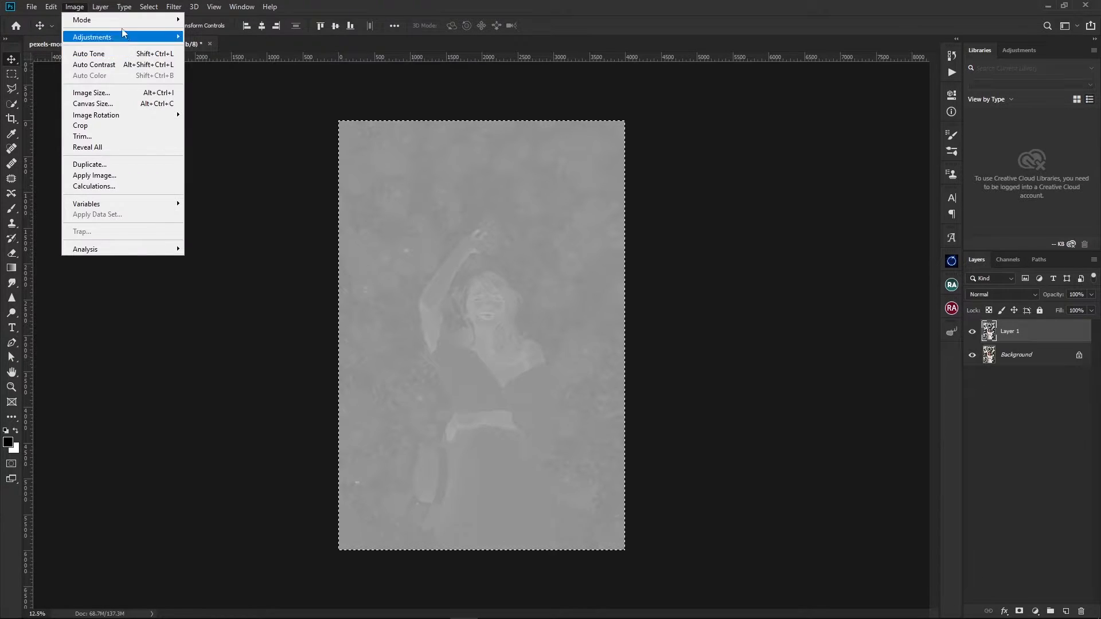
mouse_move(115, 20)
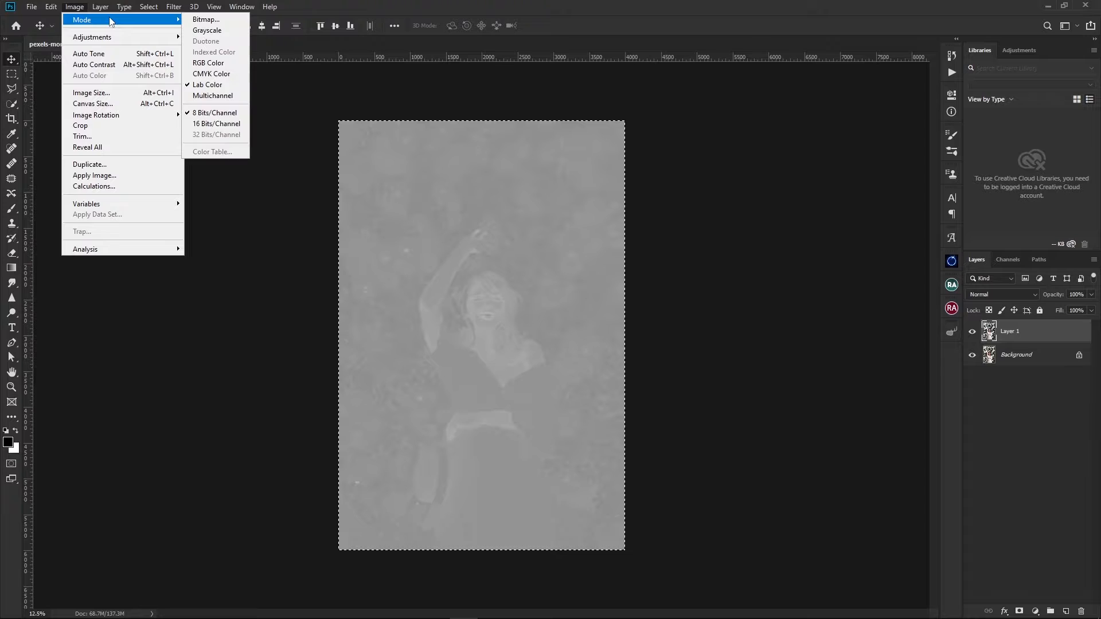
left_click(211, 64)
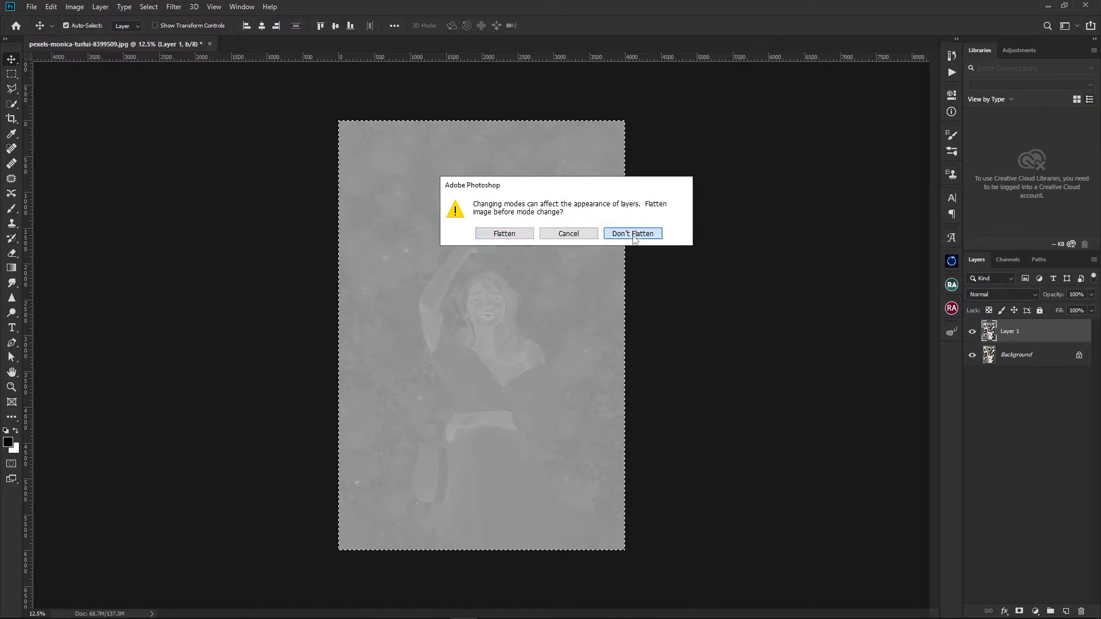
left_click(633, 234)
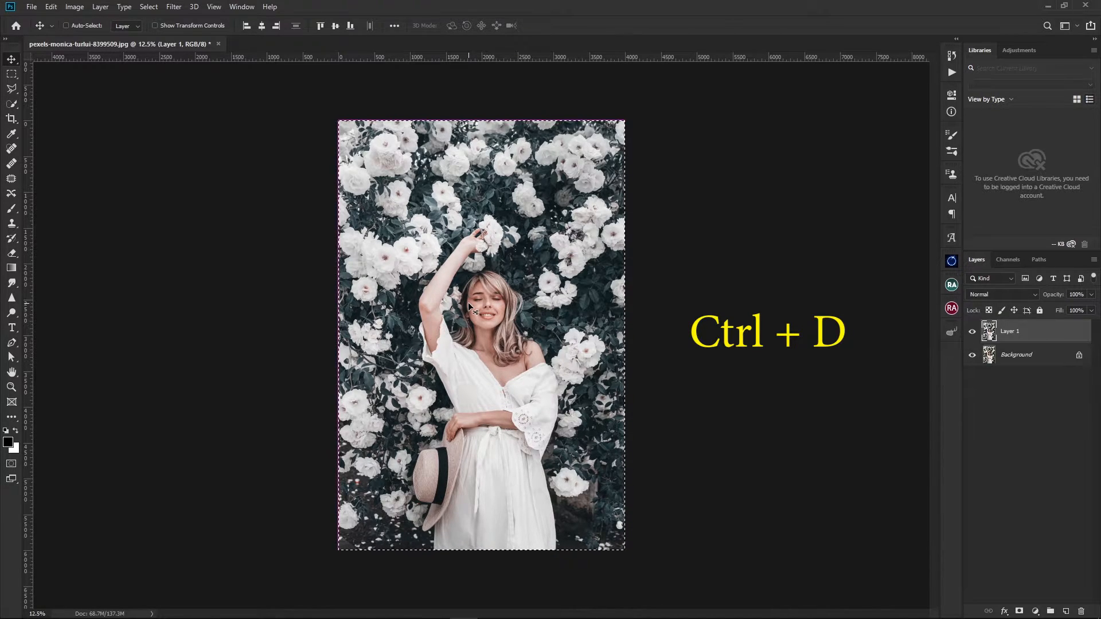
key("ctrl+d")
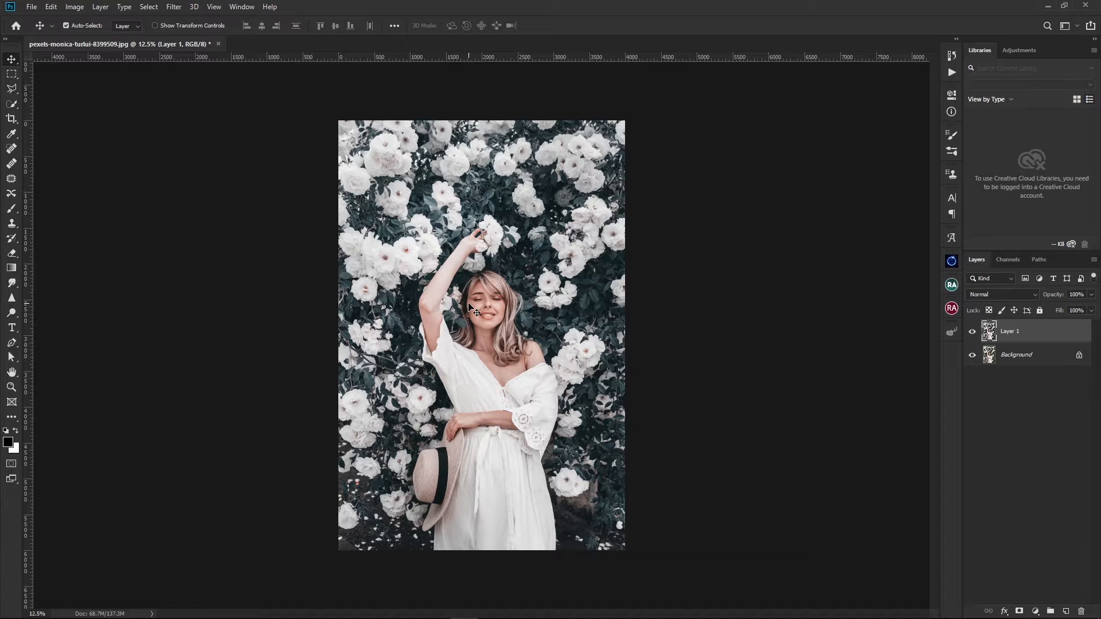
Step: Add a Hue/Saturation adjustment layer above Layer 1 and slightly reduce the Master saturation
left_click(1035, 612)
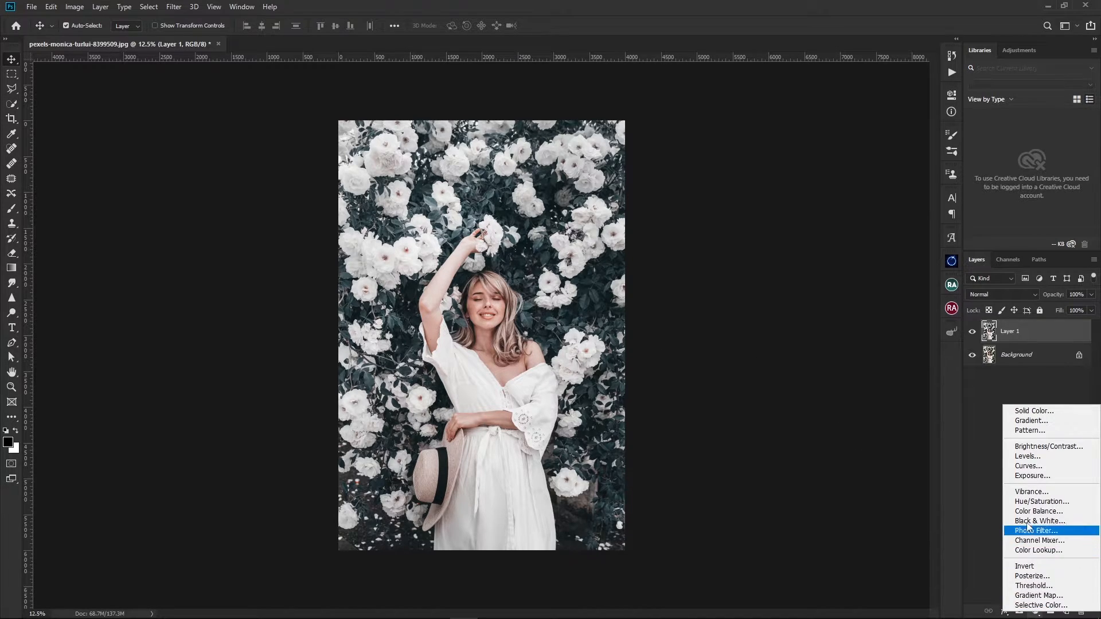
left_click(1023, 501)
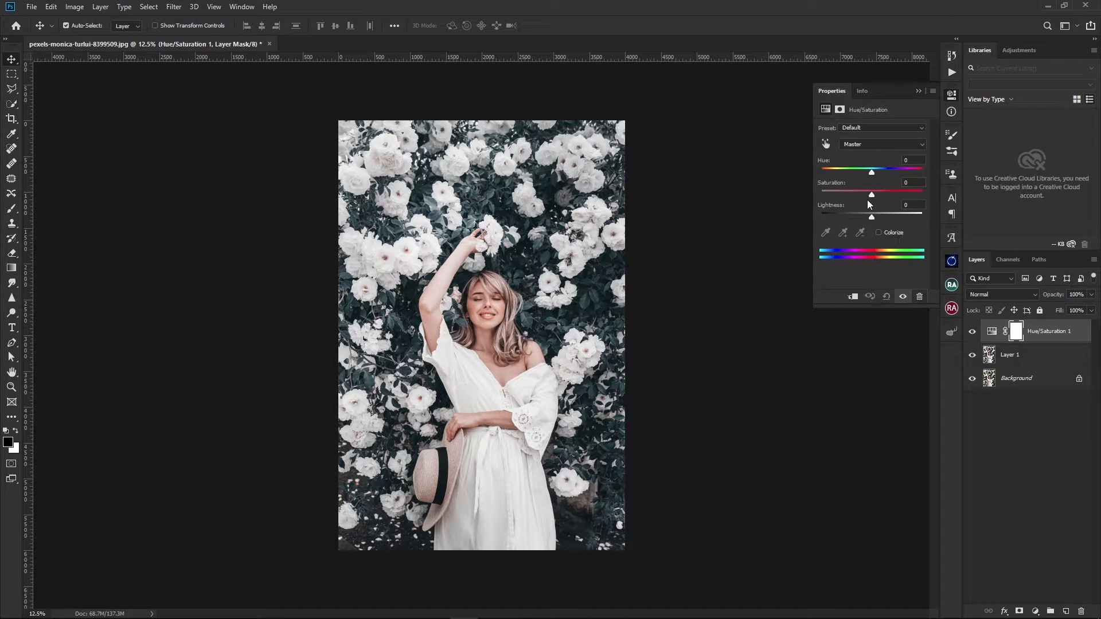
left_click_drag(871, 195, 872, 195)
Step: Adjust the hue of the Cyans in the Hue/Saturation layer and set their saturation to -70
left_click(873, 141)
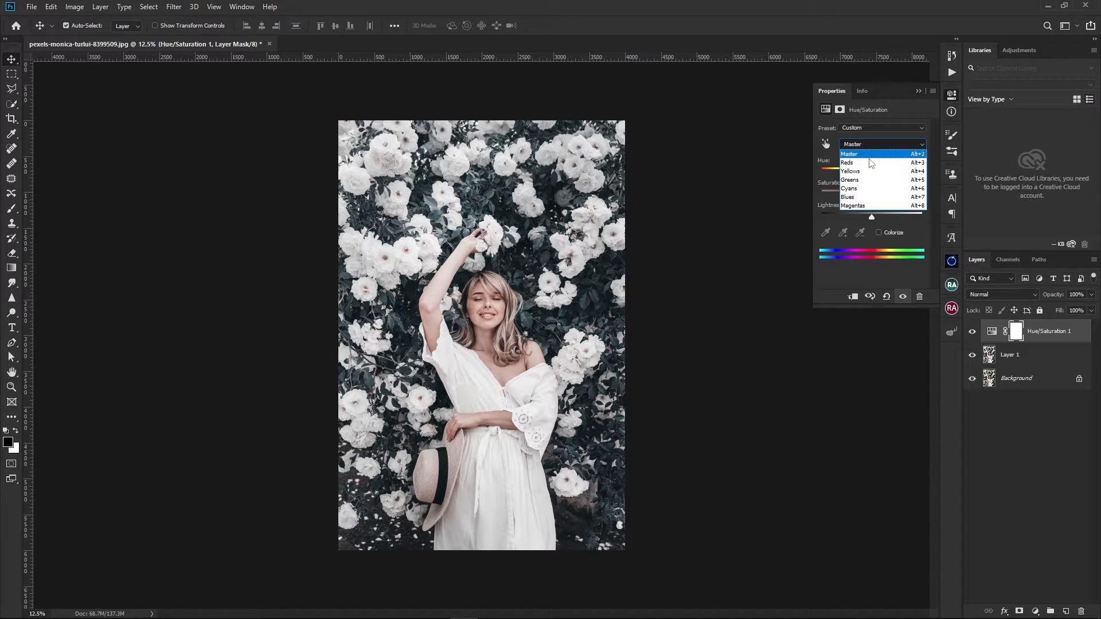
left_click(863, 187)
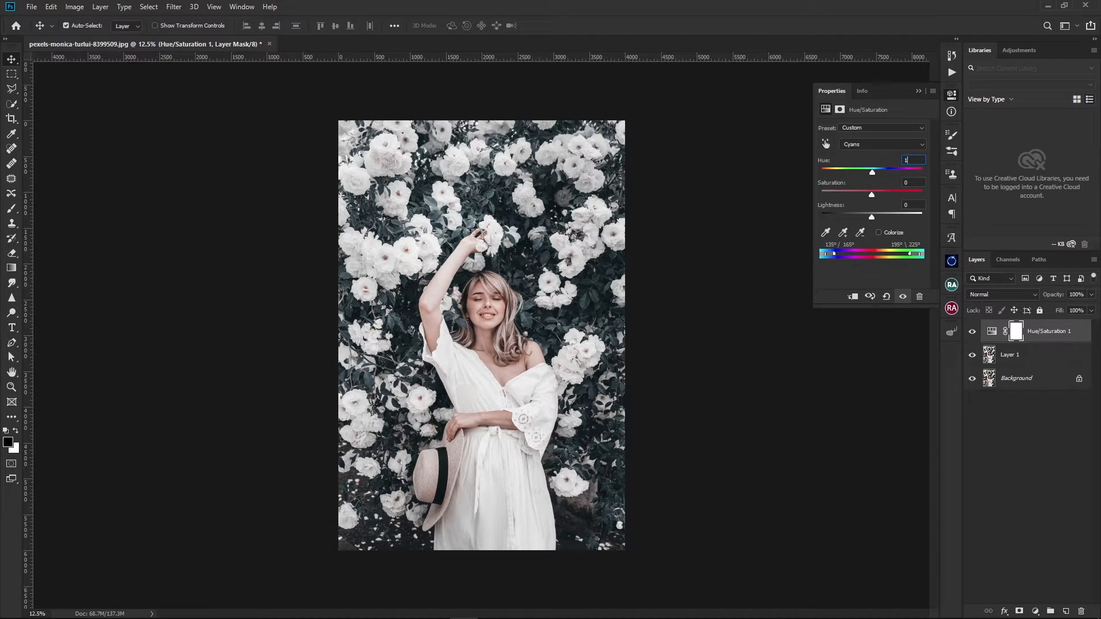
key("Return")
type("-70")
left_click(919, 91)
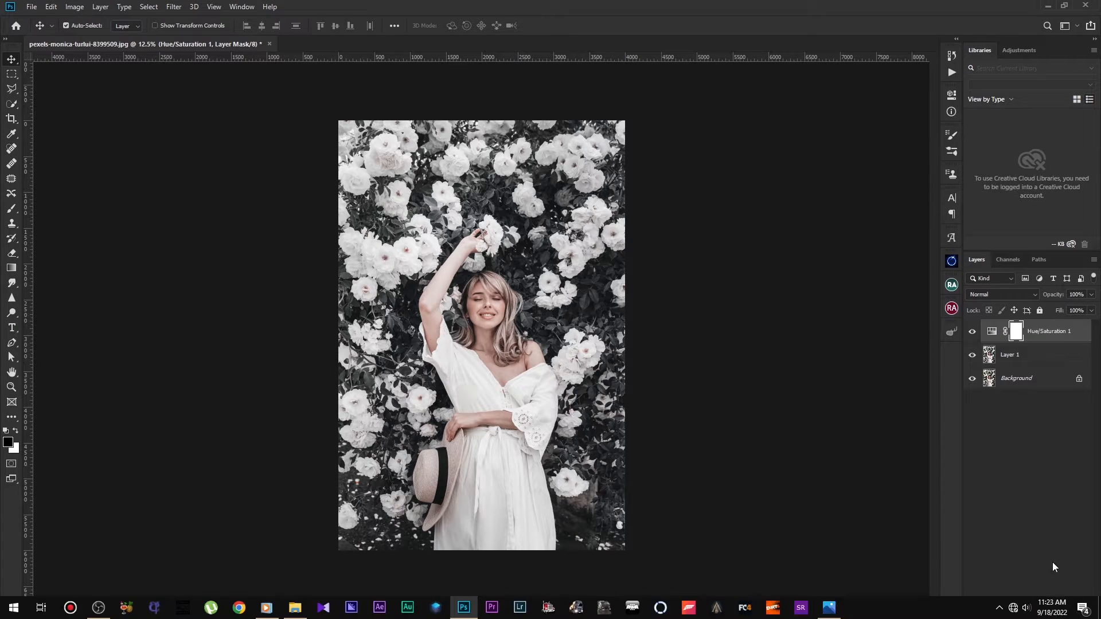
Step: Add a Selective Color adjustment layer and set the Reds to Cyan -30%, Magenta +10% and Yellow +30%
left_click(1035, 611)
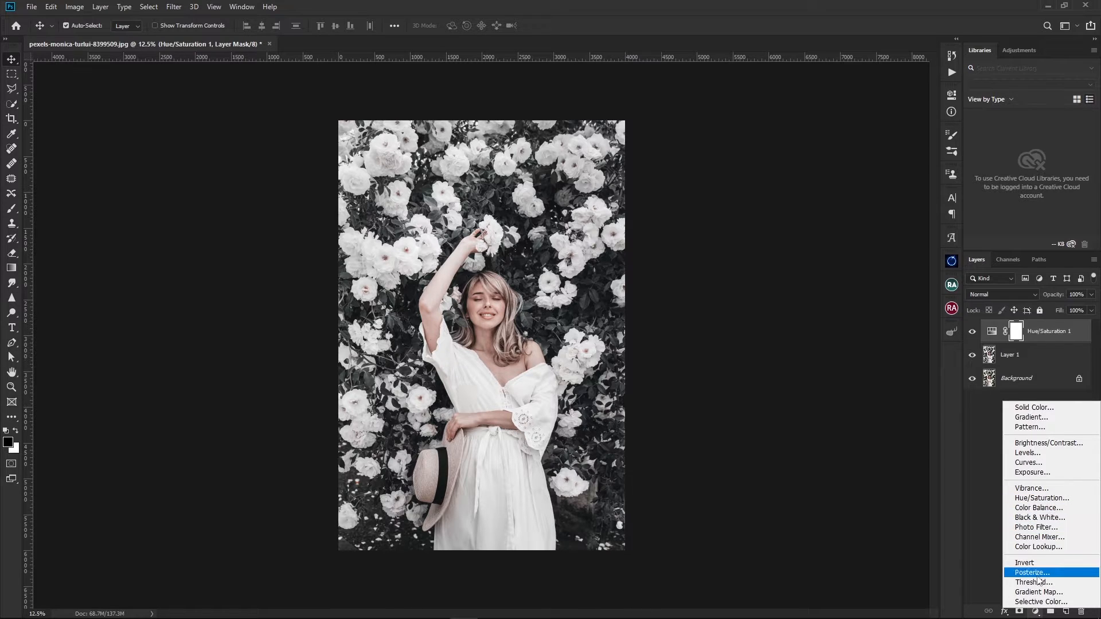
left_click(1040, 602)
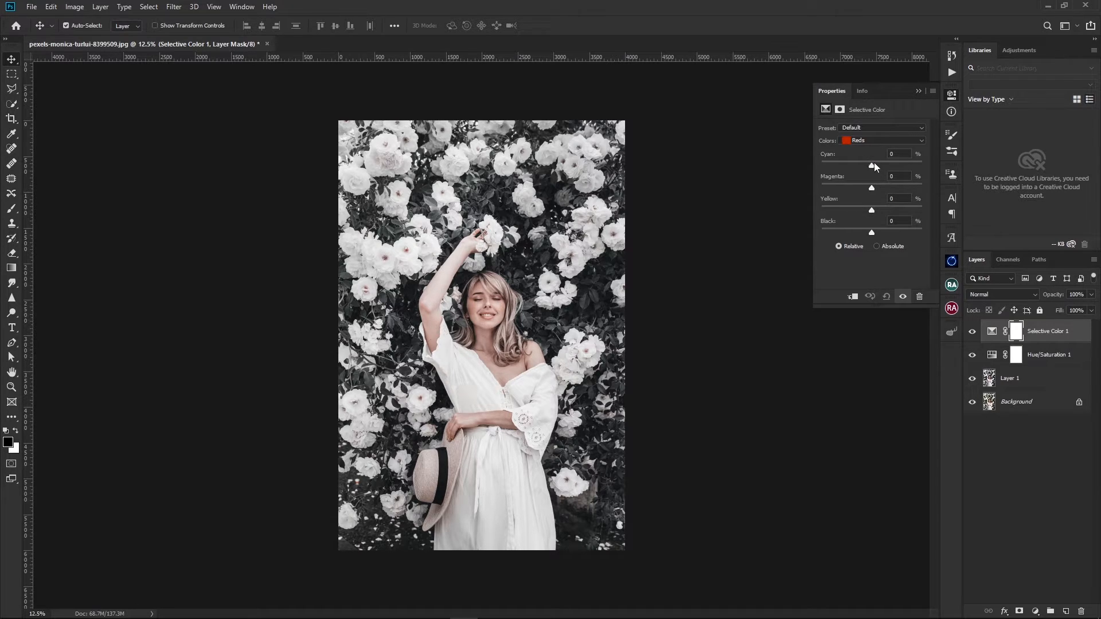
type("-30")
key("Tab")
type("10")
key("Tab")
type("30")
Step: Set the Cyan amount of the Cyans to +100% in the Selective Color adjustment
left_click(905, 140)
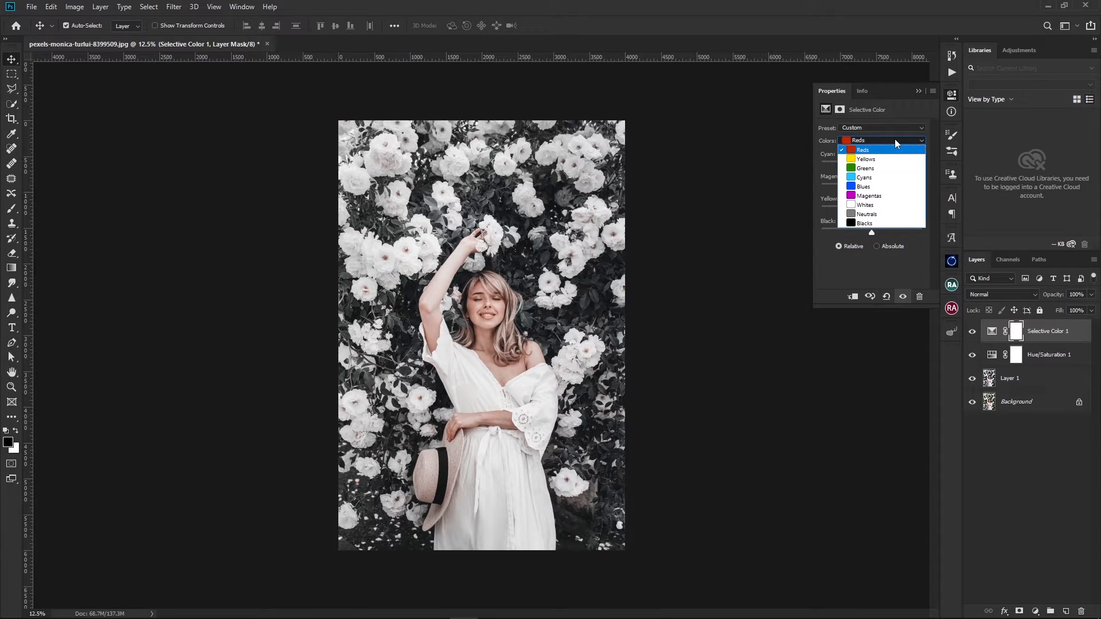
left_click(885, 179)
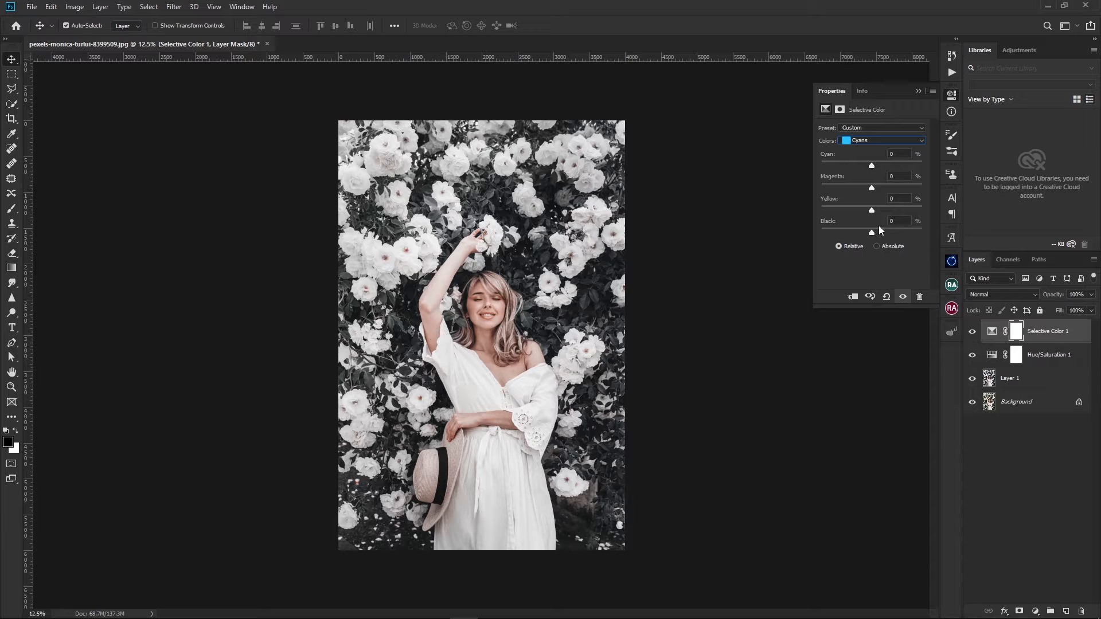
key("Tab")
type("100")
key("Return")
Step: Set the Cyan amount of the Whites to +20% in the Selective Color adjustment
left_click(857, 140)
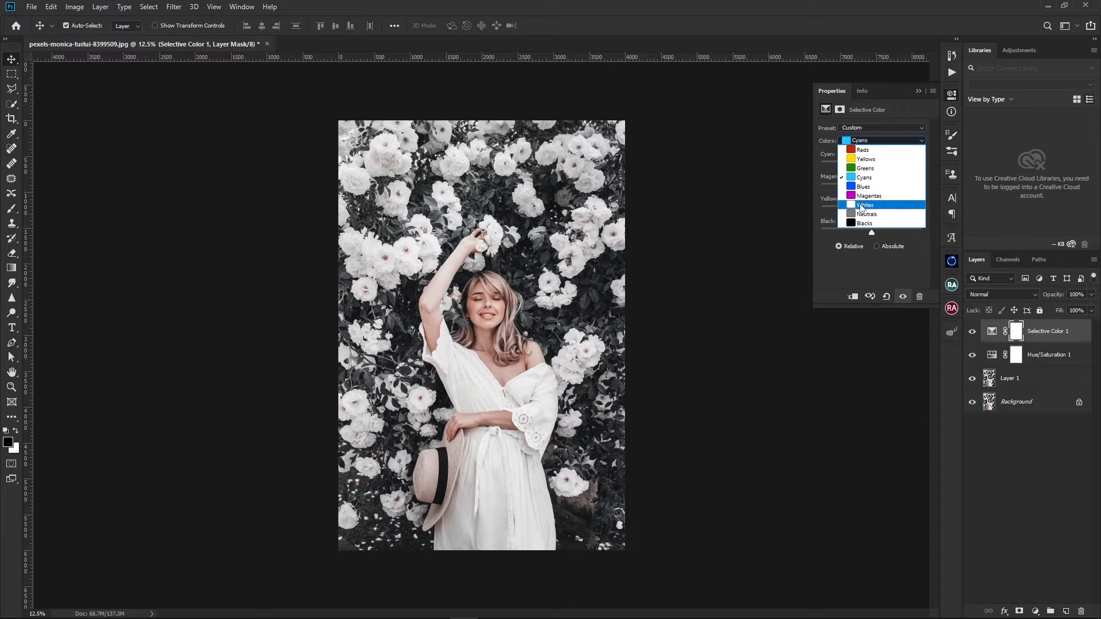
left_click(863, 205)
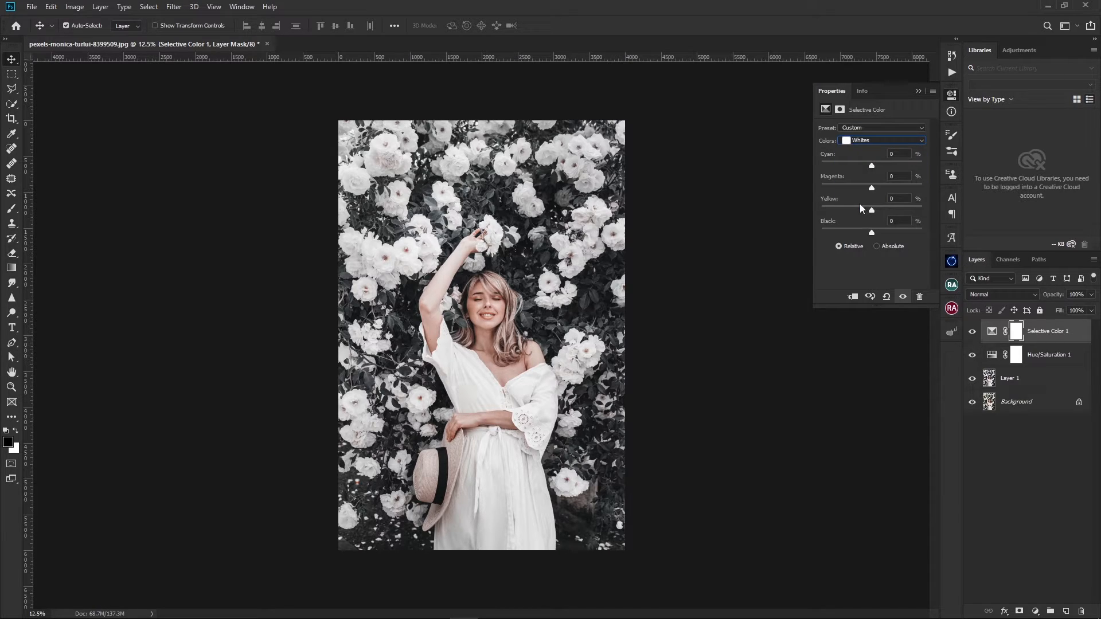
left_click(903, 154)
type("20")
Step: Set the Selective Color Neutrals to Cyan +5%, Magenta +5% and Black +10%
left_click(868, 140)
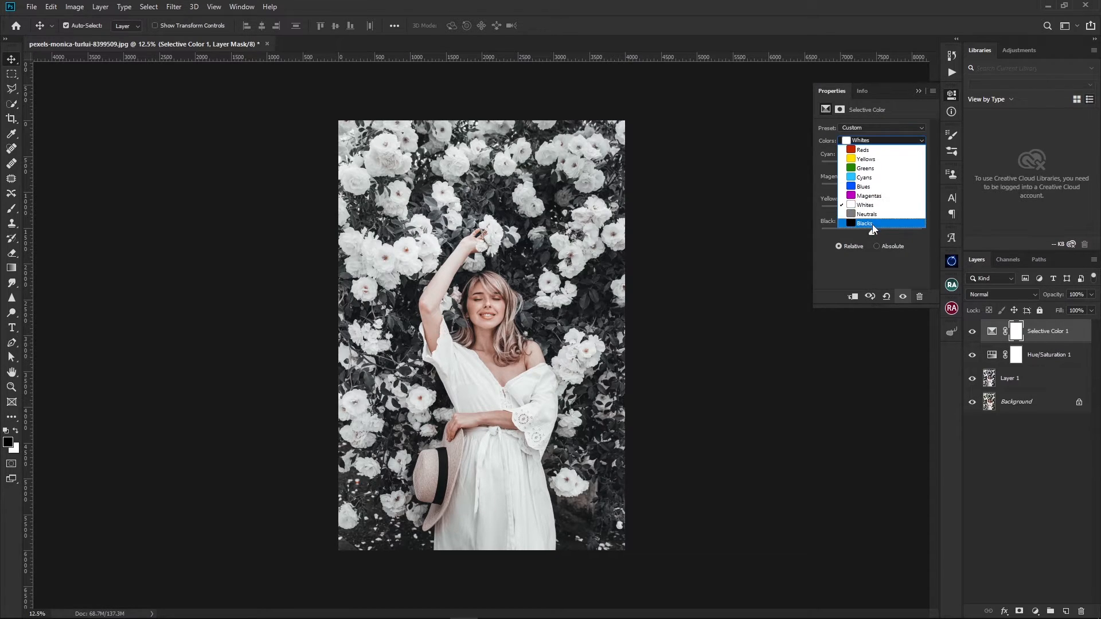
left_click(868, 215)
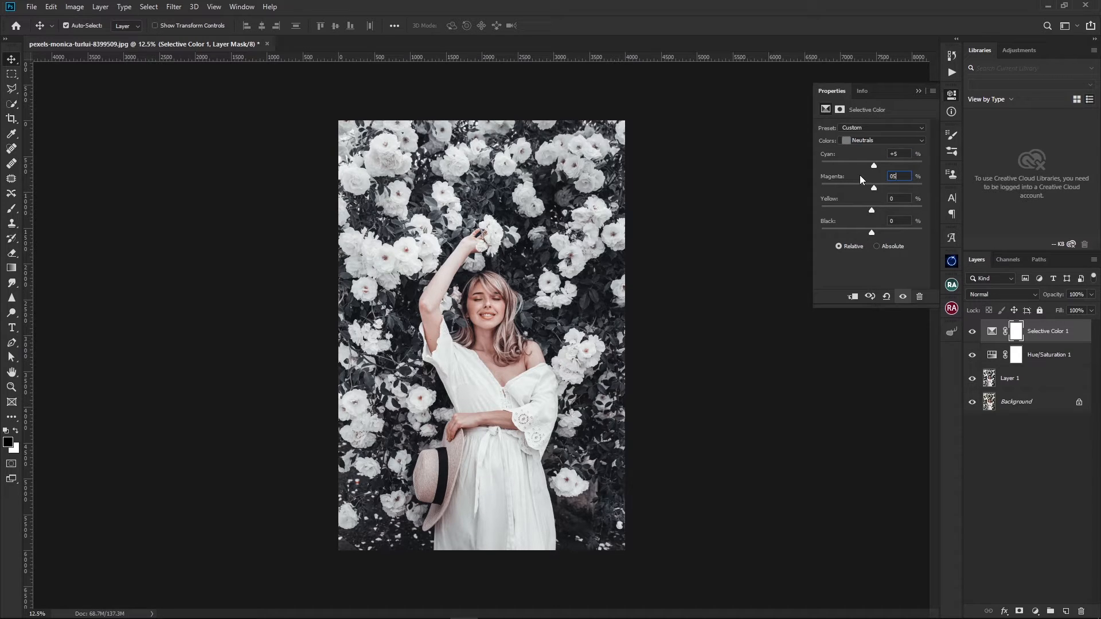
left_click(906, 222)
type("10")
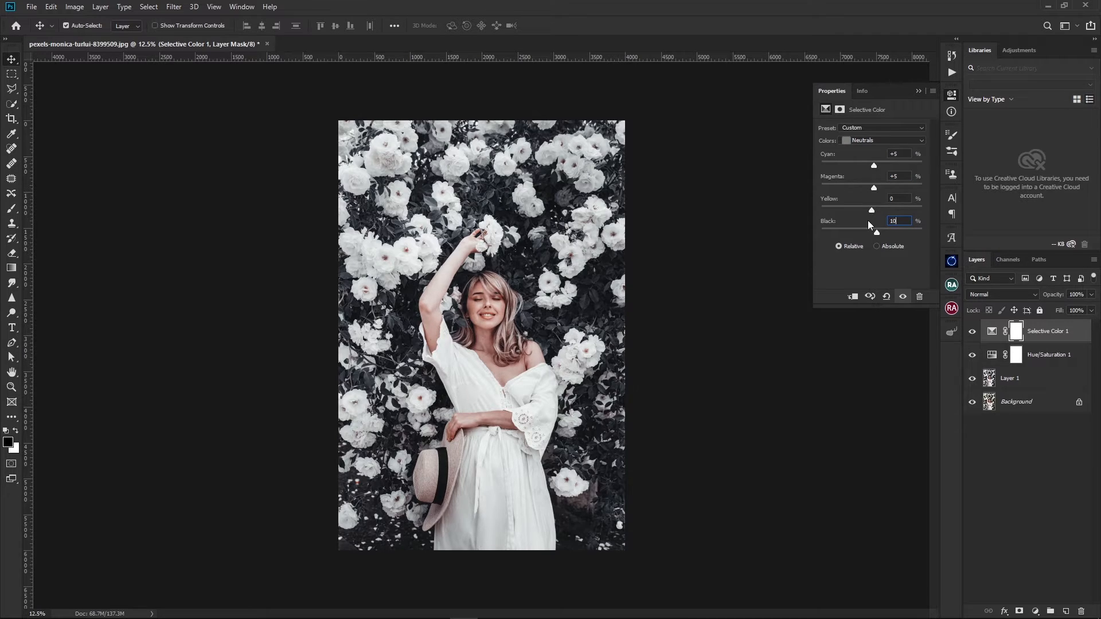
Step: Set the Selective Color Blacks to Cyan +50%, Magenta +50% and Yellow +50%
left_click(895, 142)
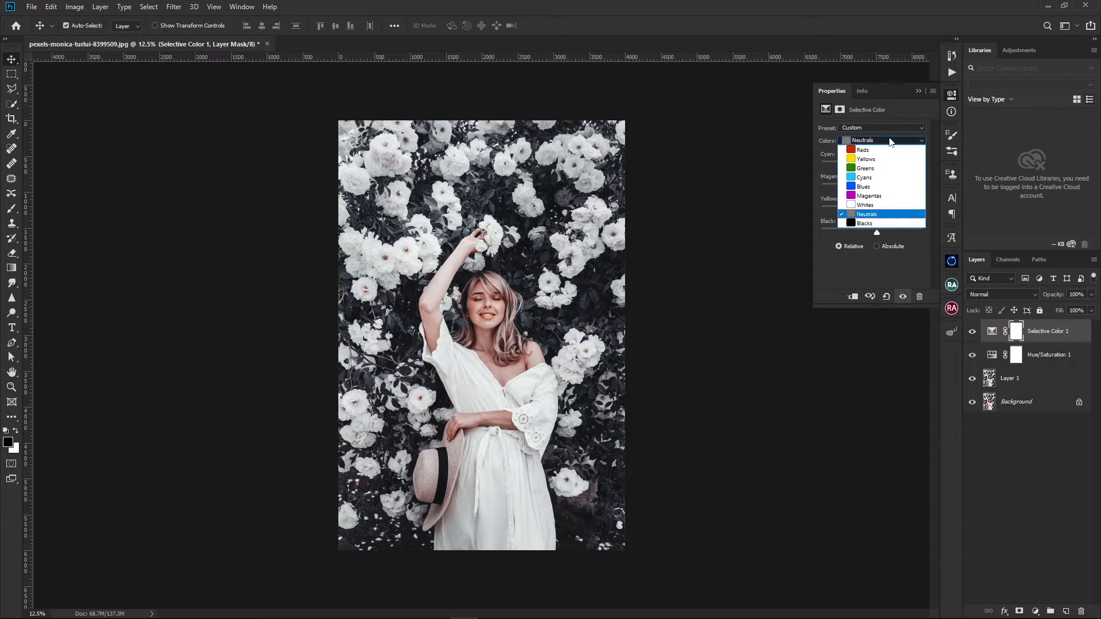
left_click(879, 226)
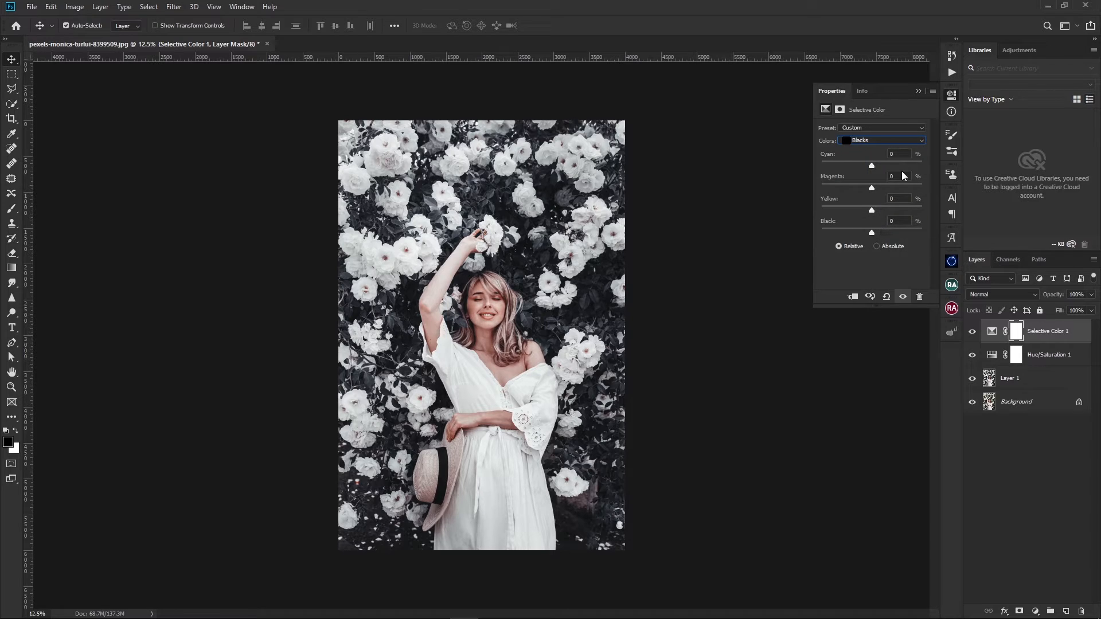
key("Tab")
type("50")
key("Tab")
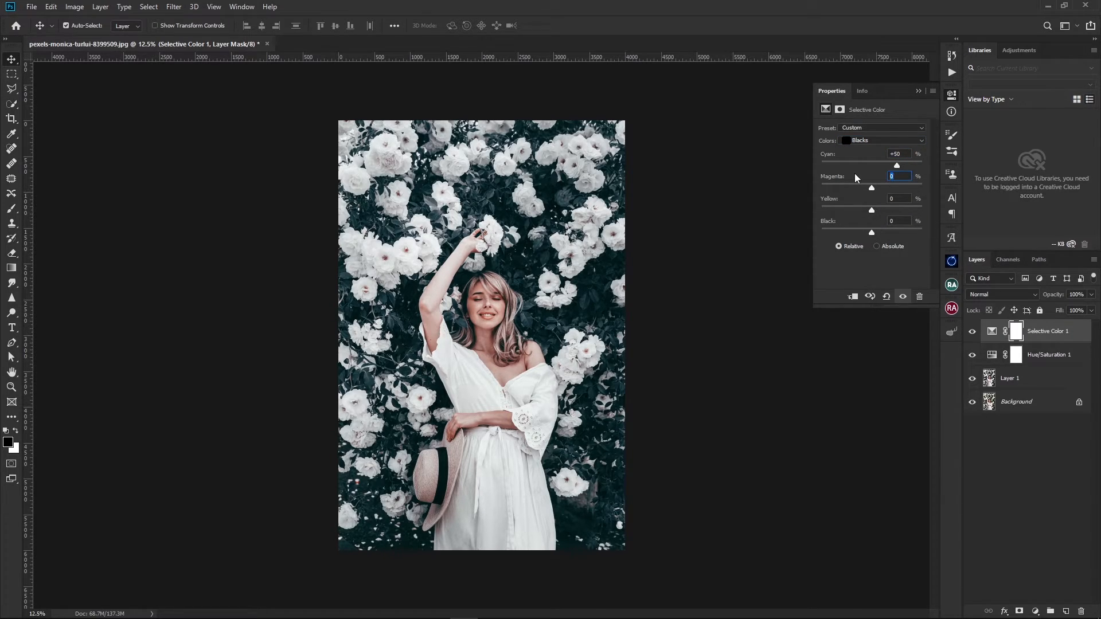
type("50")
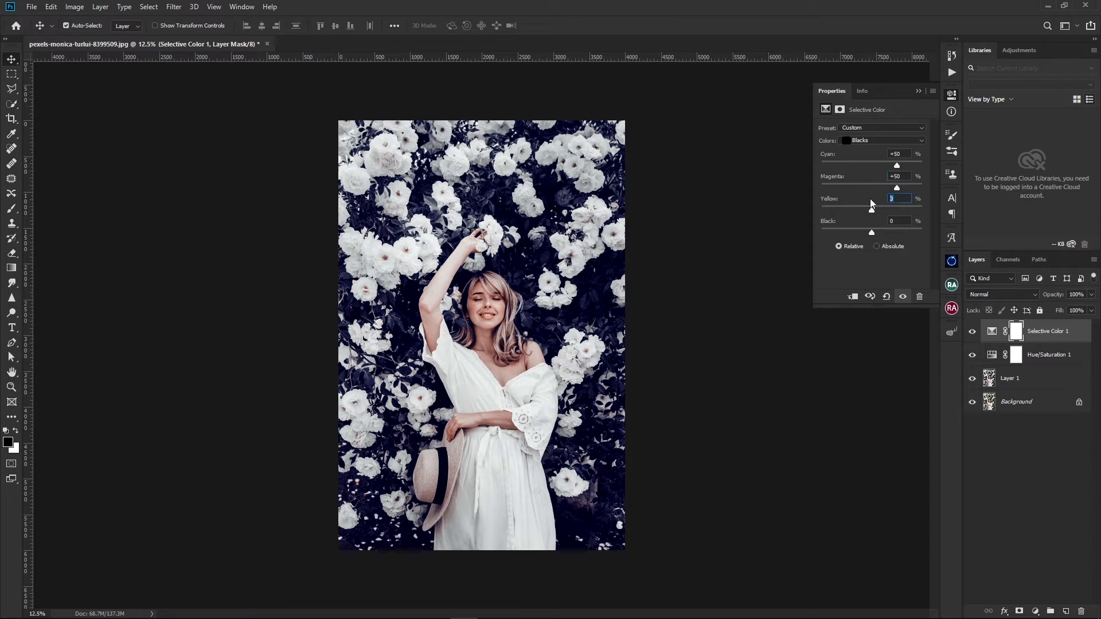
type("50")
key("Return")
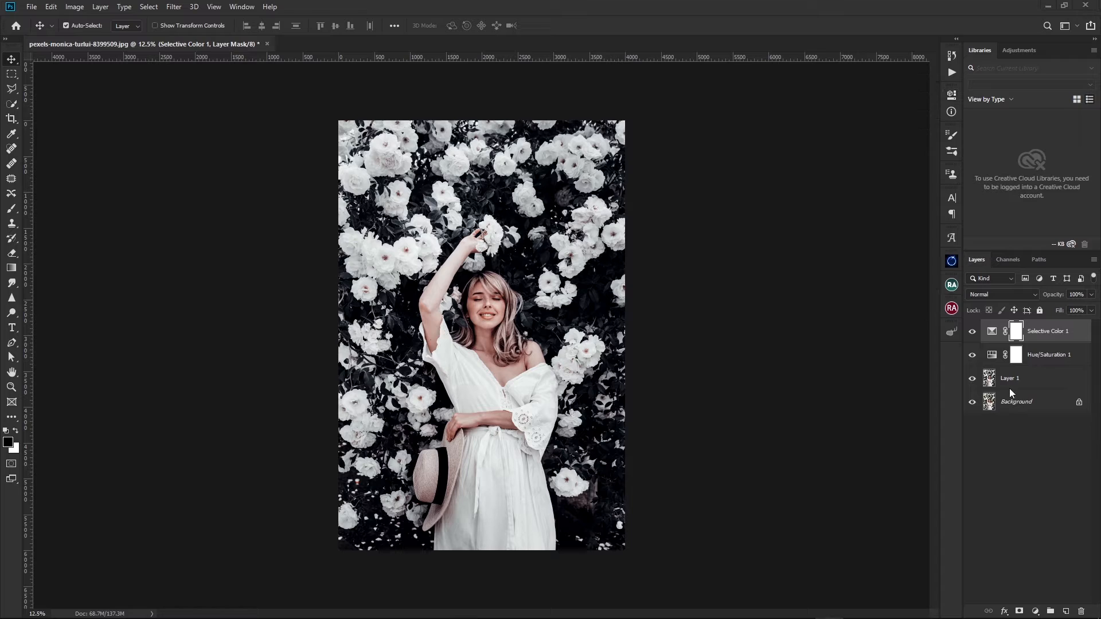
Step: Add a gradient fill layer above the Selective Color adjustment using the Color to Transparent preset
left_click(1034, 612)
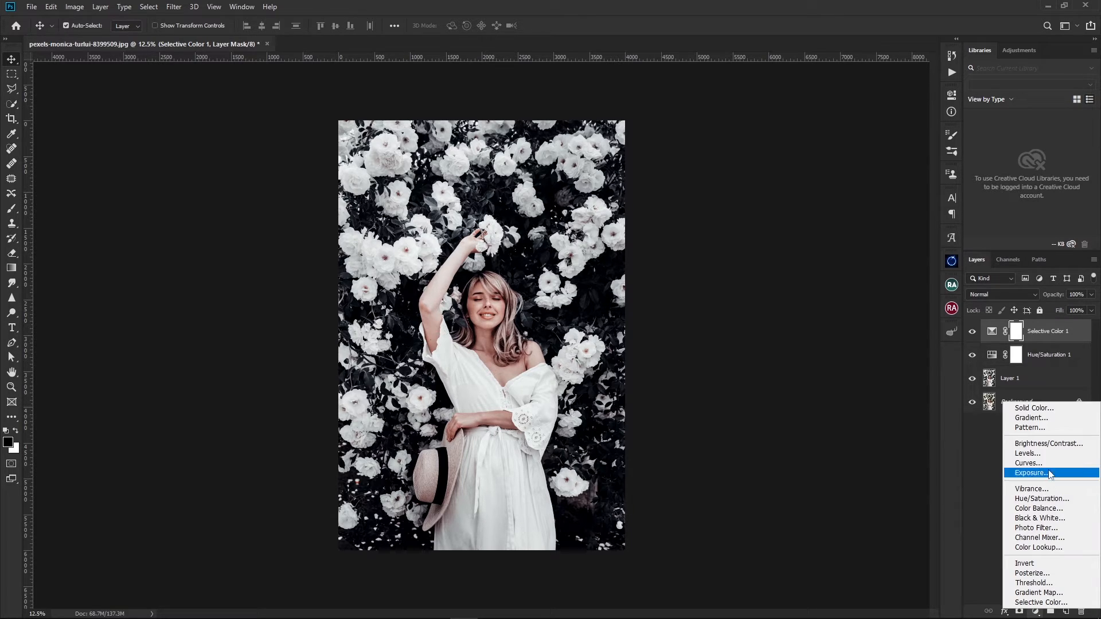
left_click(1032, 419)
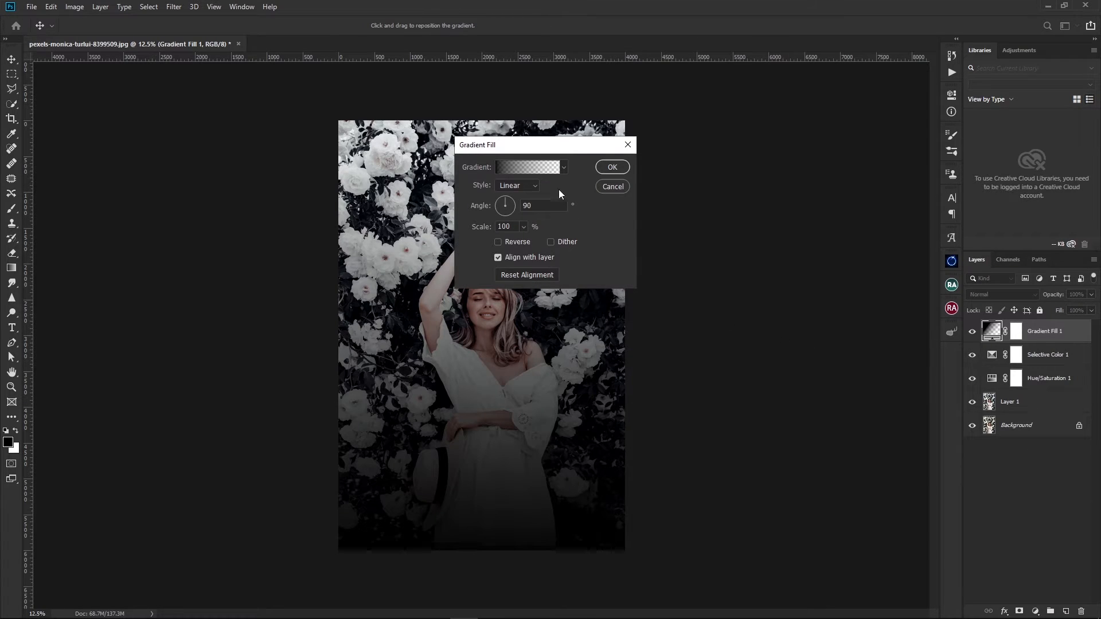
left_click(538, 168)
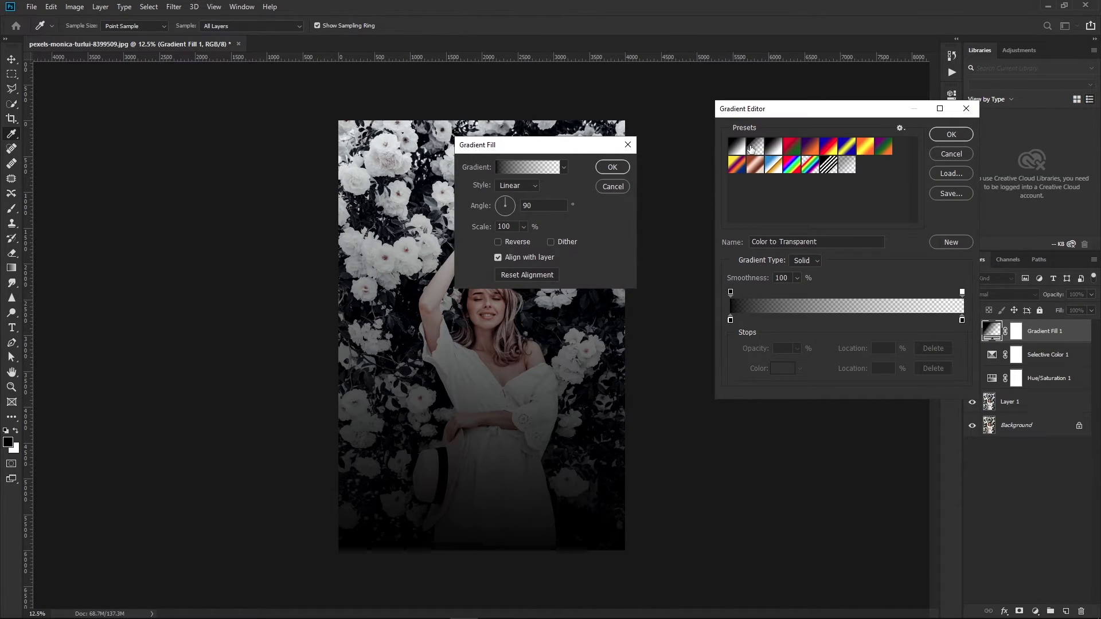
left_click(750, 149)
left_click(948, 135)
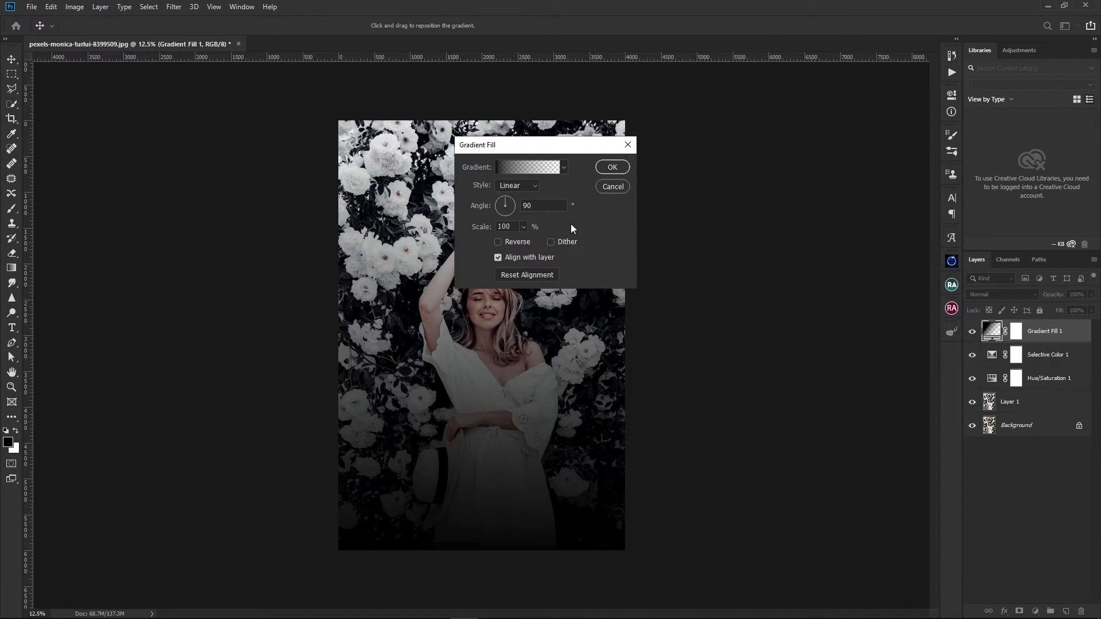
Step: Make the gradient fill radial and reversed, with a scale of 200%, and apply it
left_click(534, 186)
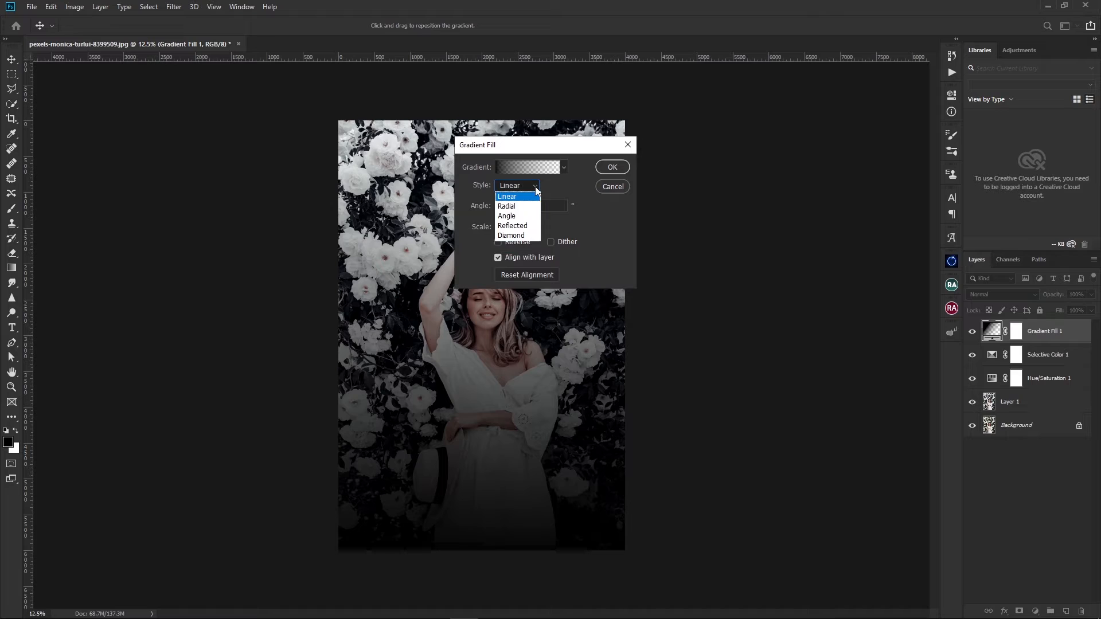
left_click(524, 206)
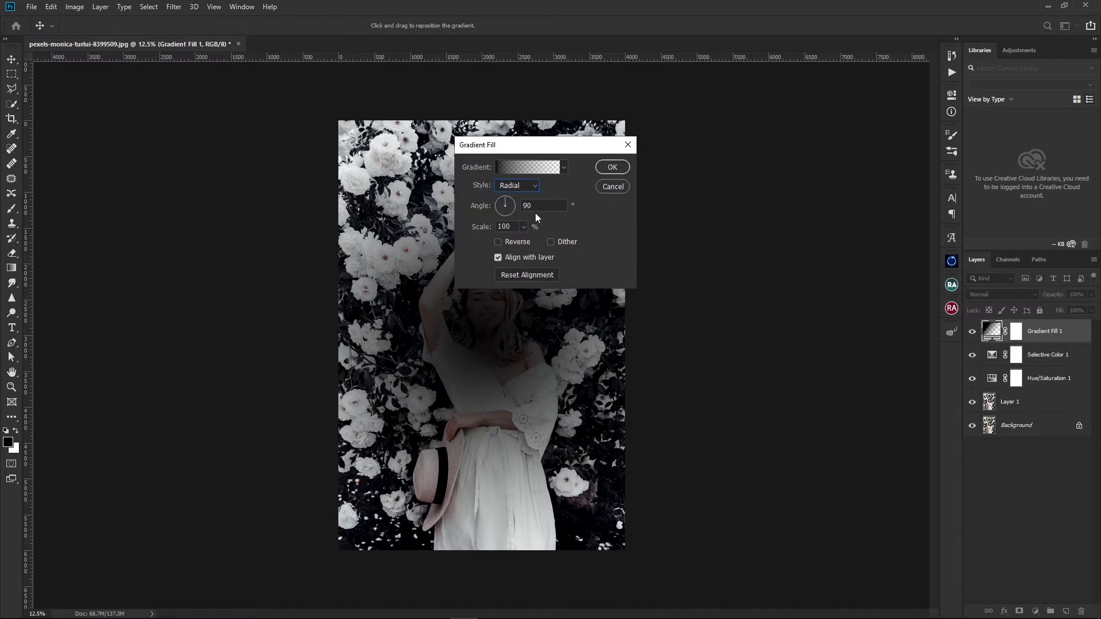
left_click(497, 242)
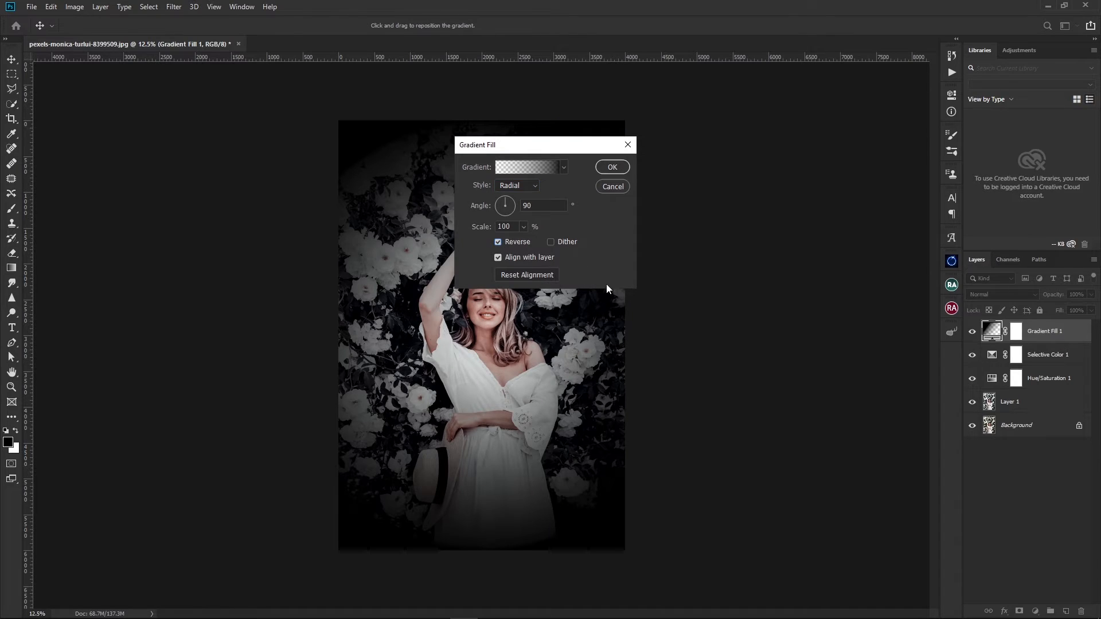
left_click_drag(510, 229, 457, 228)
type("200")
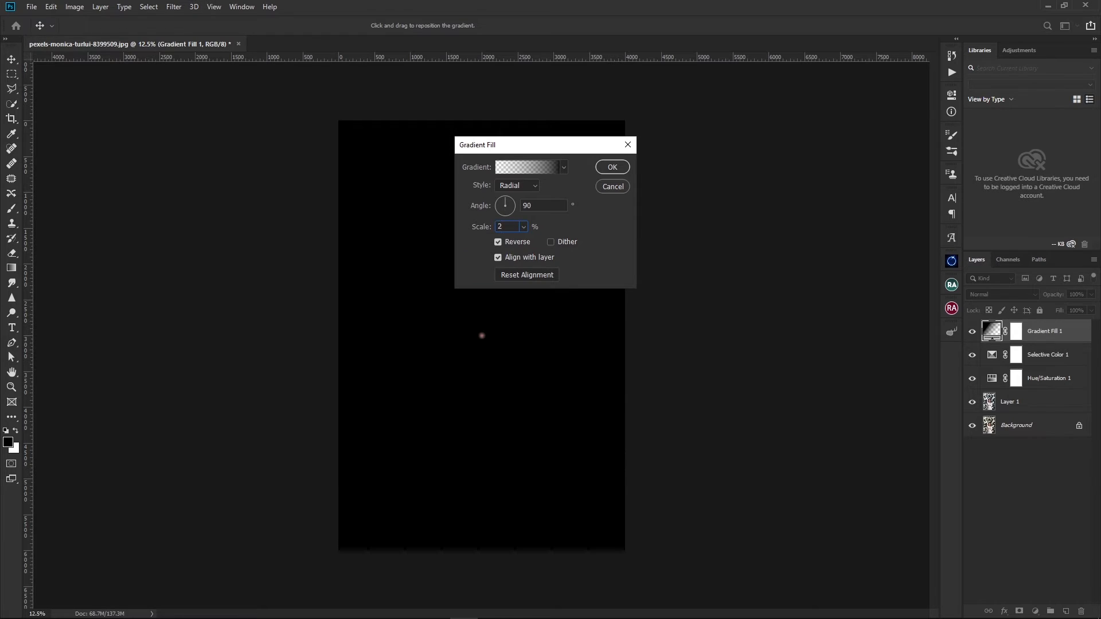
left_click(612, 168)
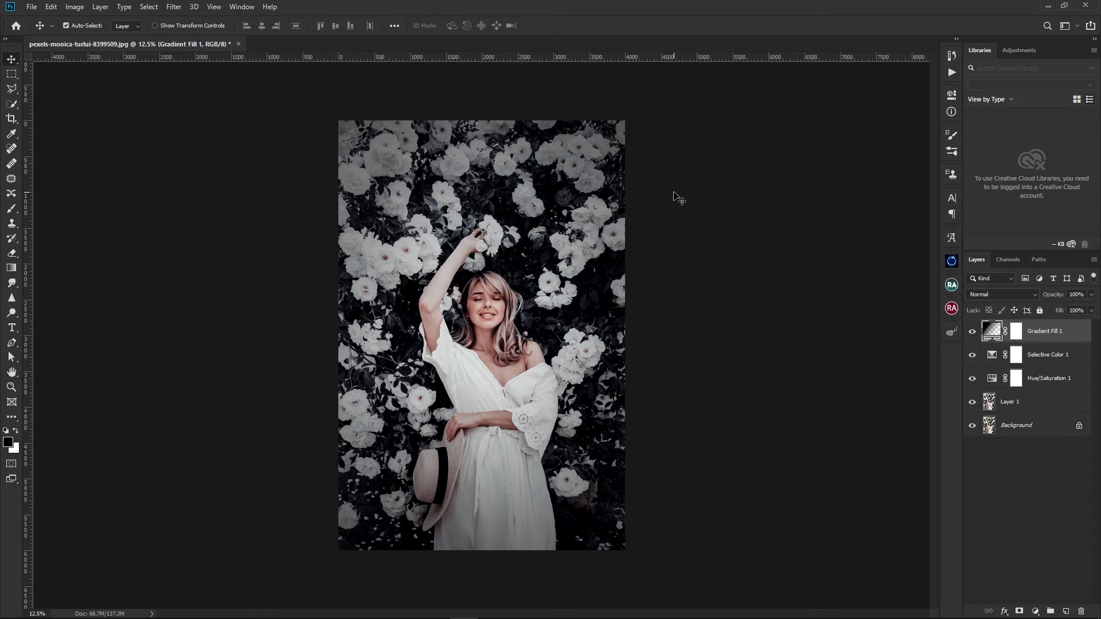
Step: Set the gradient fill layer's blend mode to Soft Light and deselect the layer
left_click(1008, 292)
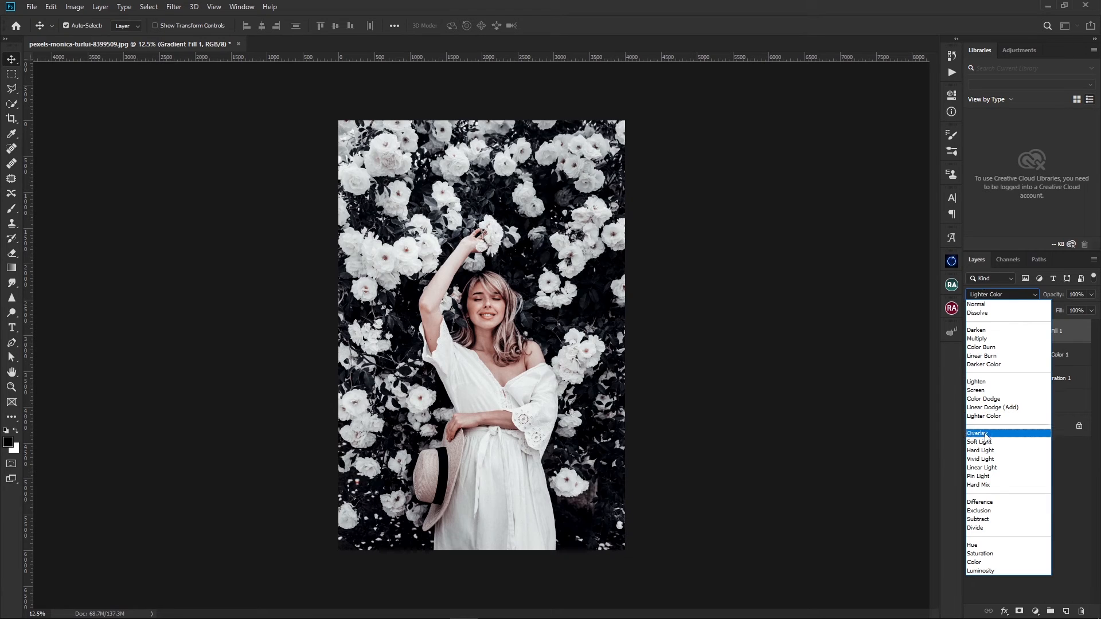
left_click(982, 440)
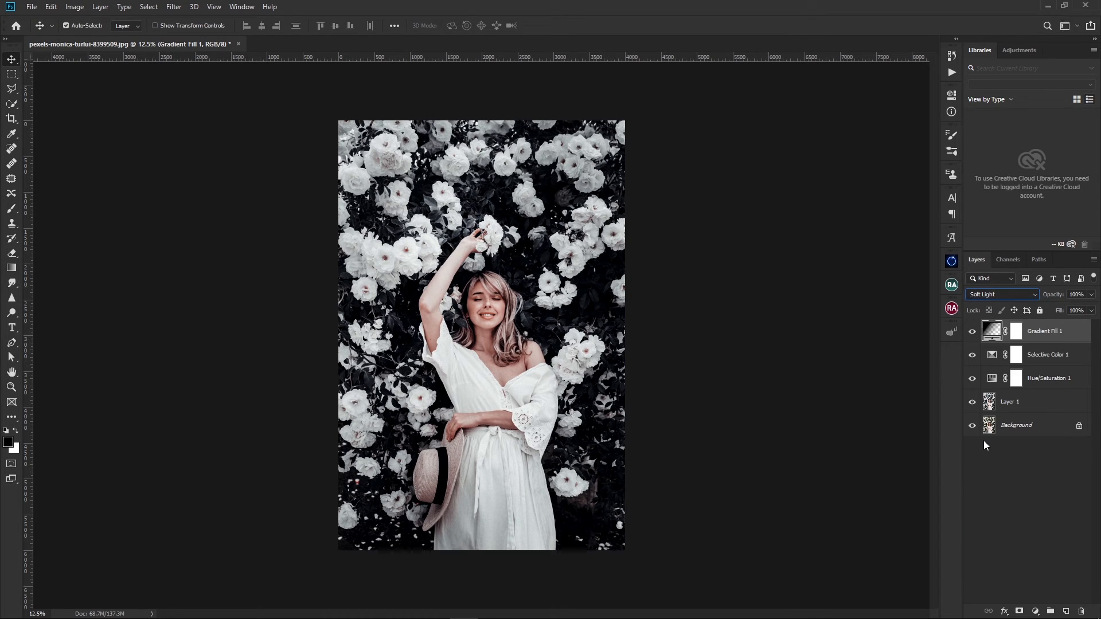
left_click(1054, 470)
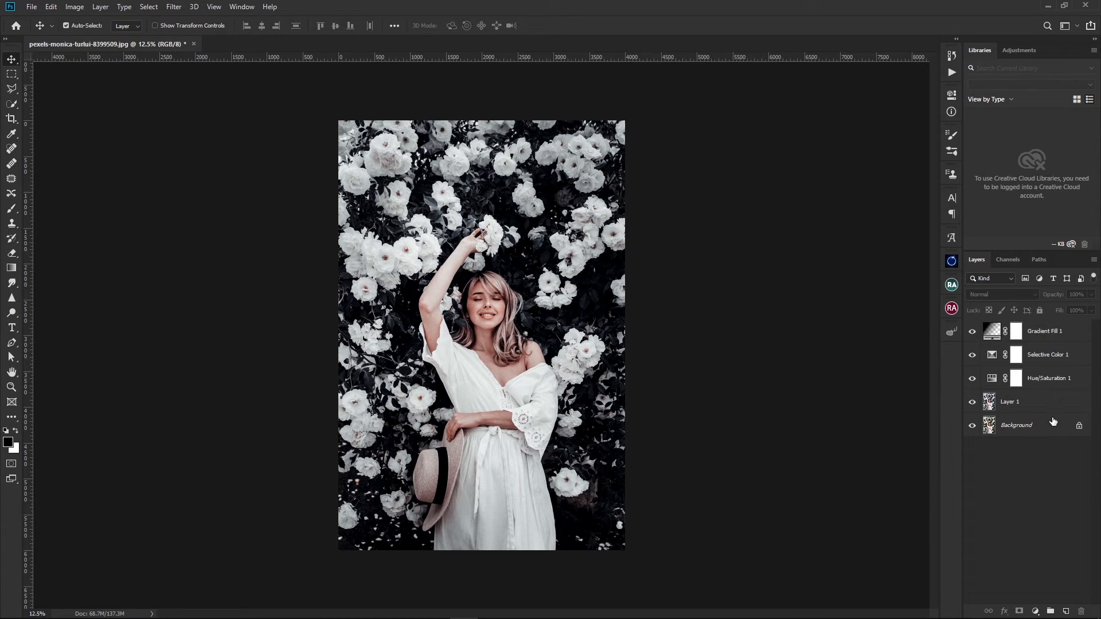
Step: Add a Curves adjustment layer above the gradient fill layer
left_click(1032, 332)
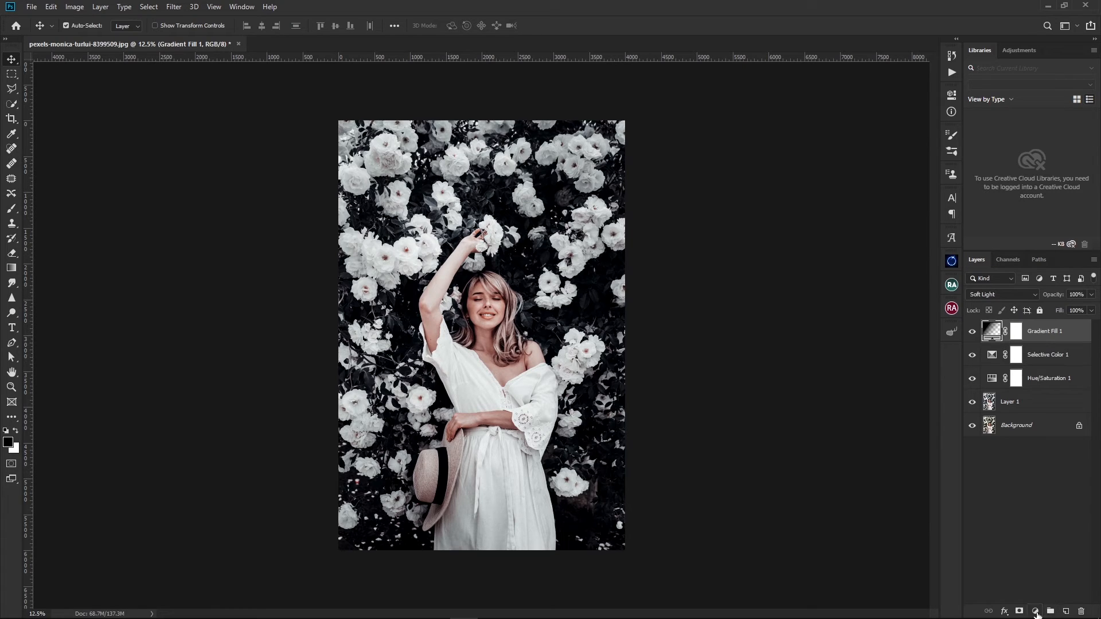
left_click(1035, 611)
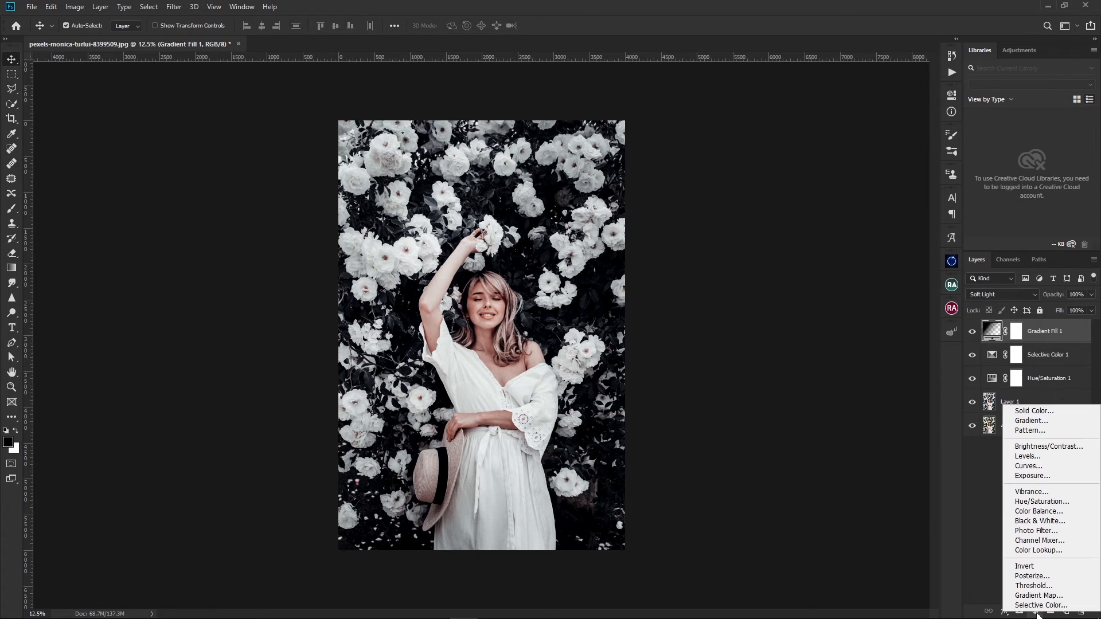
left_click(1018, 470)
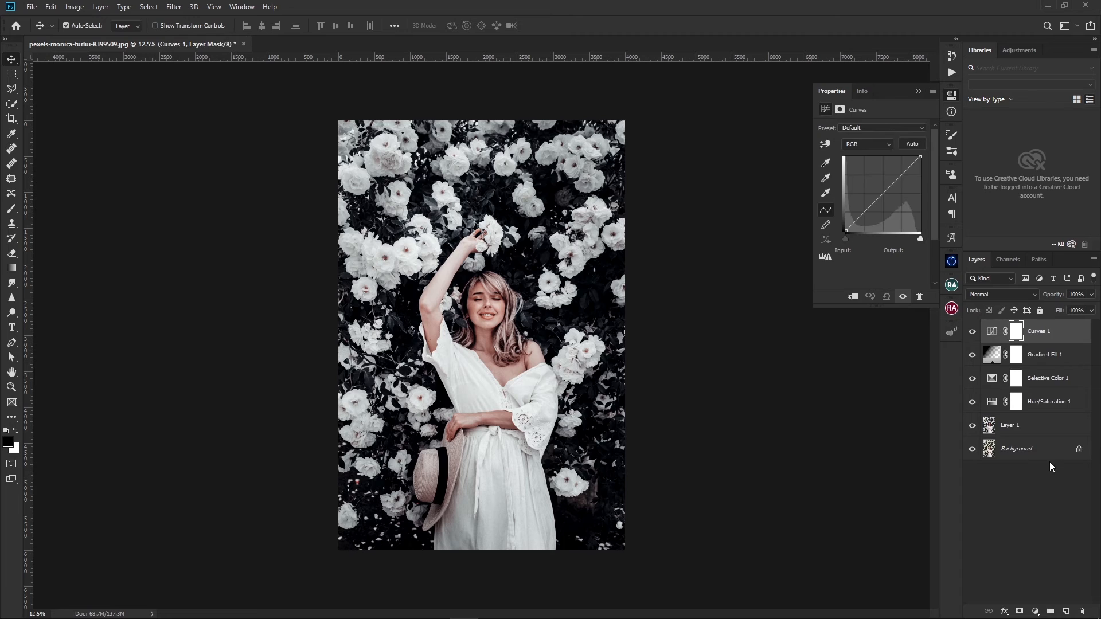
Step: Shape the RGB curve into a gentle S with shadow and highlight points, raising the black endpoint and slightly lowering the white endpoint
left_click(867, 210)
left_click_drag(867, 210, 845, 228)
left_click(902, 178)
left_click_drag(901, 178, 921, 159)
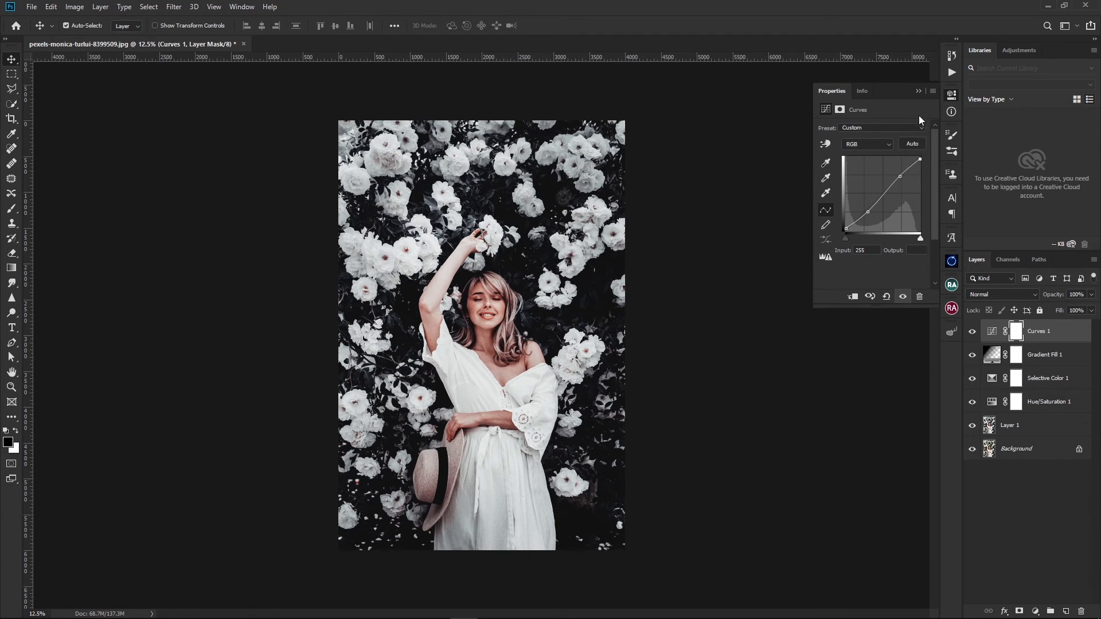
left_click(917, 91)
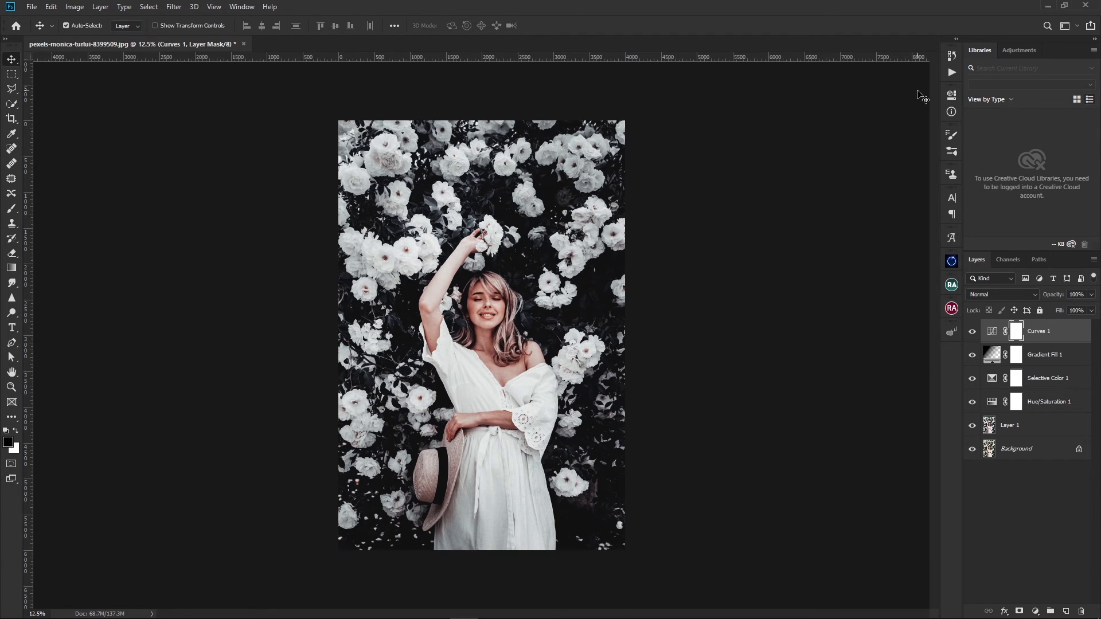
Step: Compare the portrait with and without the Curves adjustment by toggling its visibility, leaving it shown
left_click(973, 334)
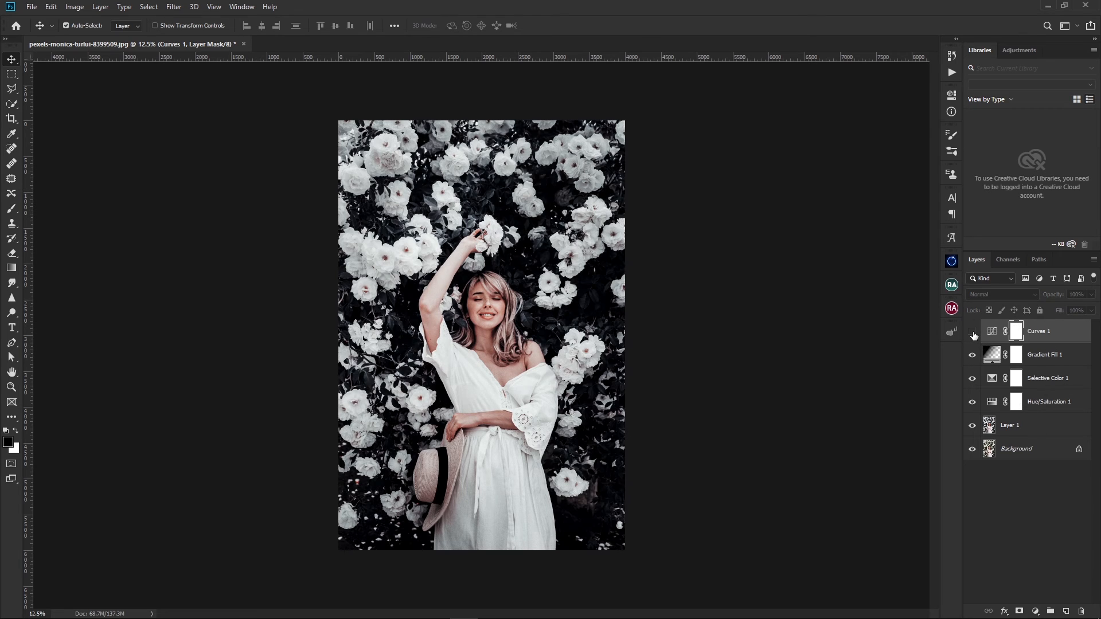
left_click(973, 333)
left_click(973, 333)
left_click(973, 333)
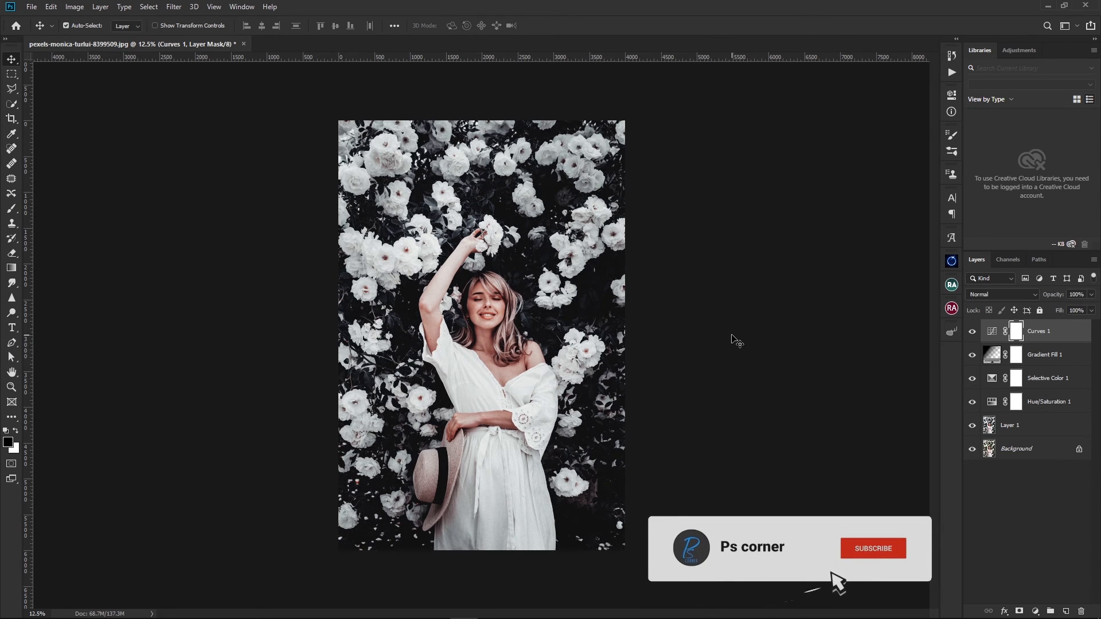